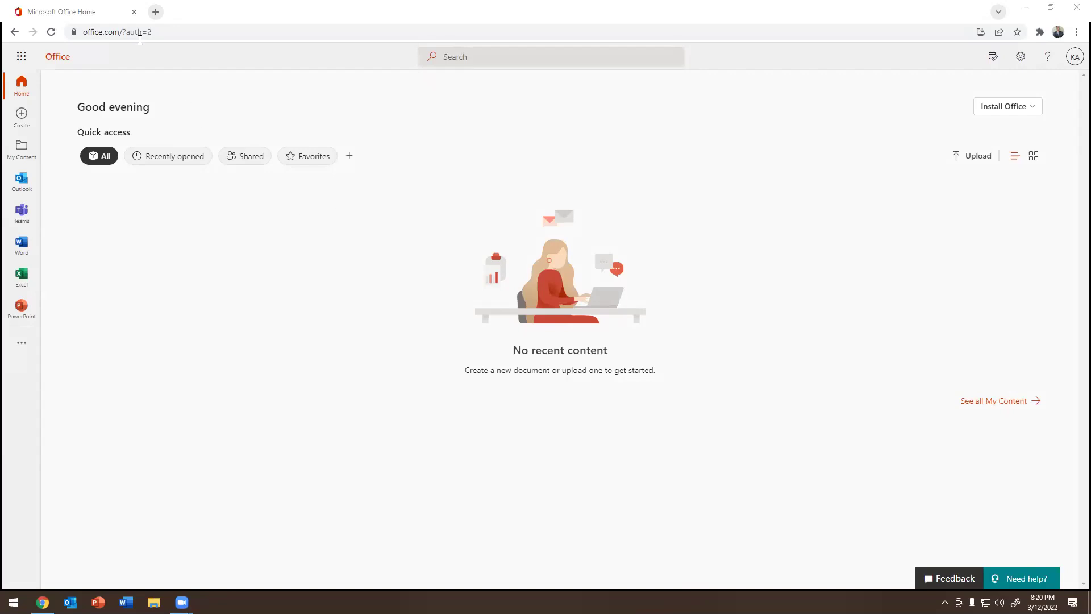
Highlight the office.com part of the Office page's web address
click(121, 32)
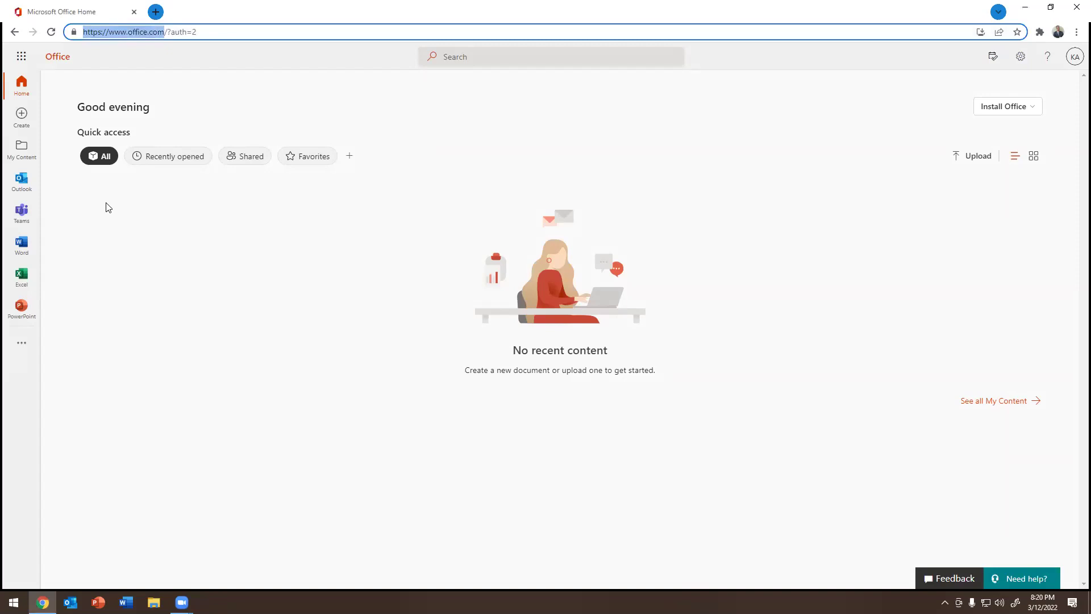
click(184, 368)
drag(120, 32, 83, 32)
Show and dismiss the Office install options twice
click(1025, 110)
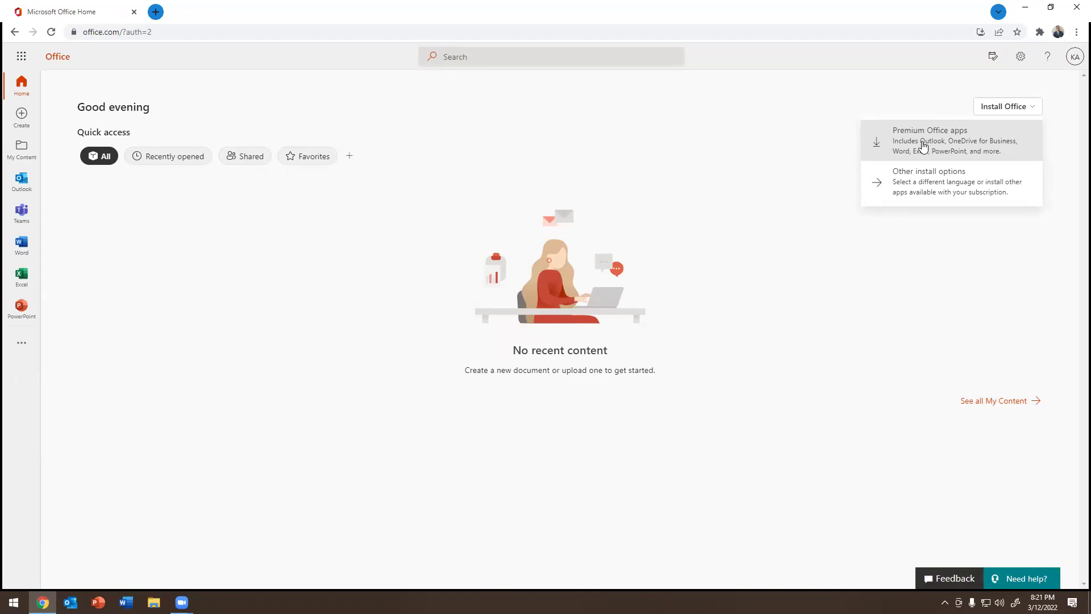
click(740, 188)
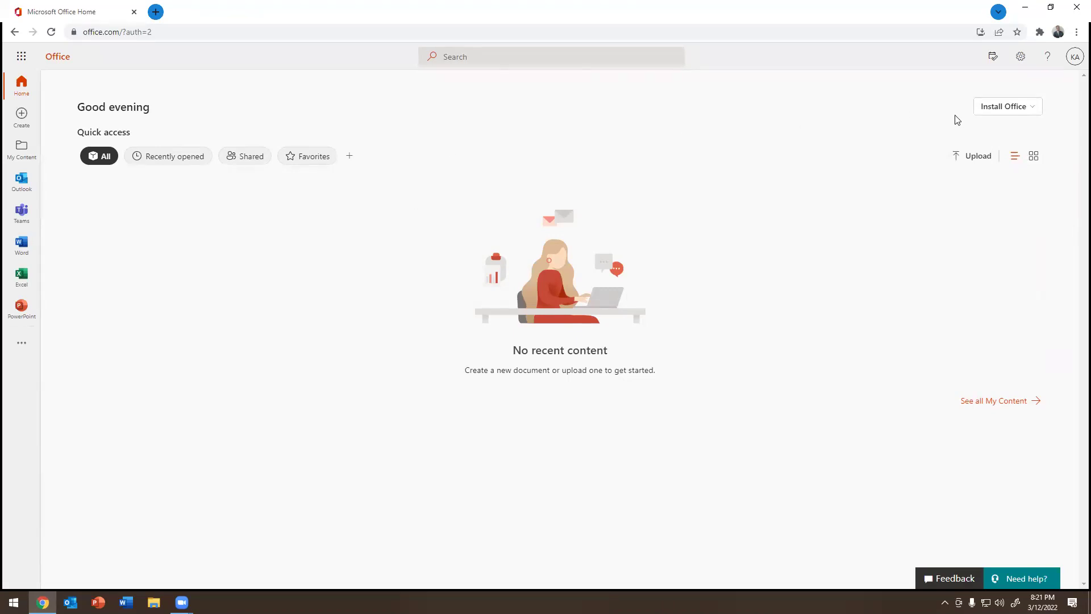
click(1010, 114)
click(745, 149)
Go to the admin center from the app launcher, show all sections and expand Users
click(21, 56)
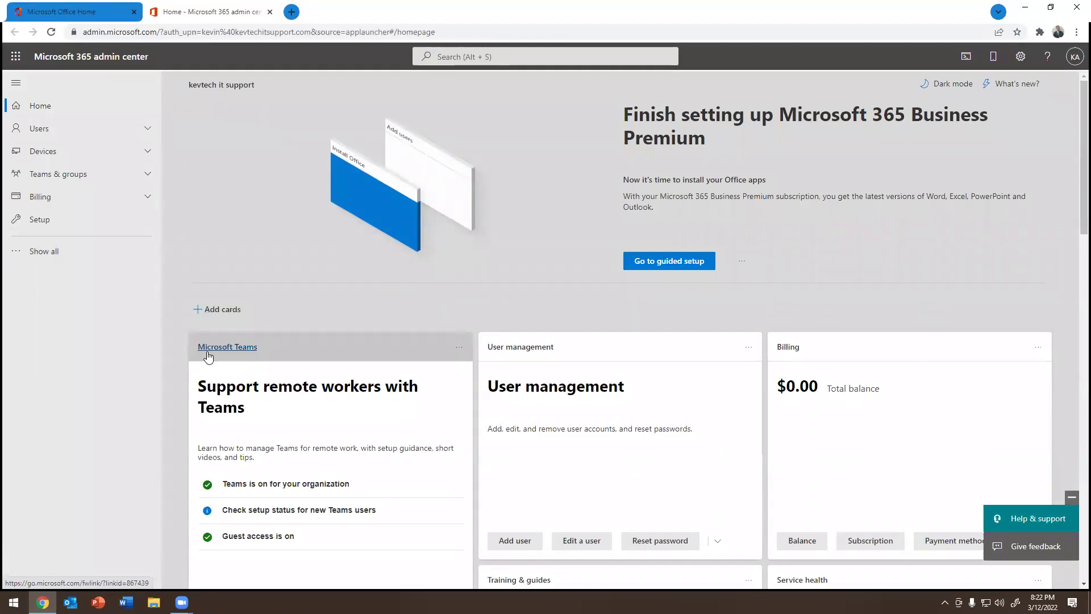
click(80, 254)
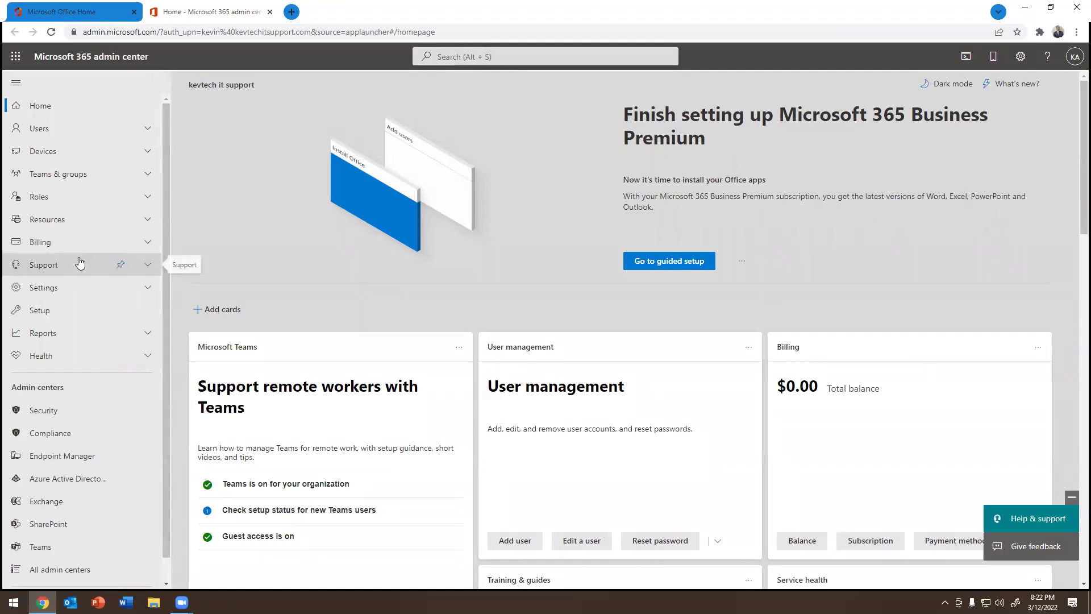
scroll(68, 398, down, 1)
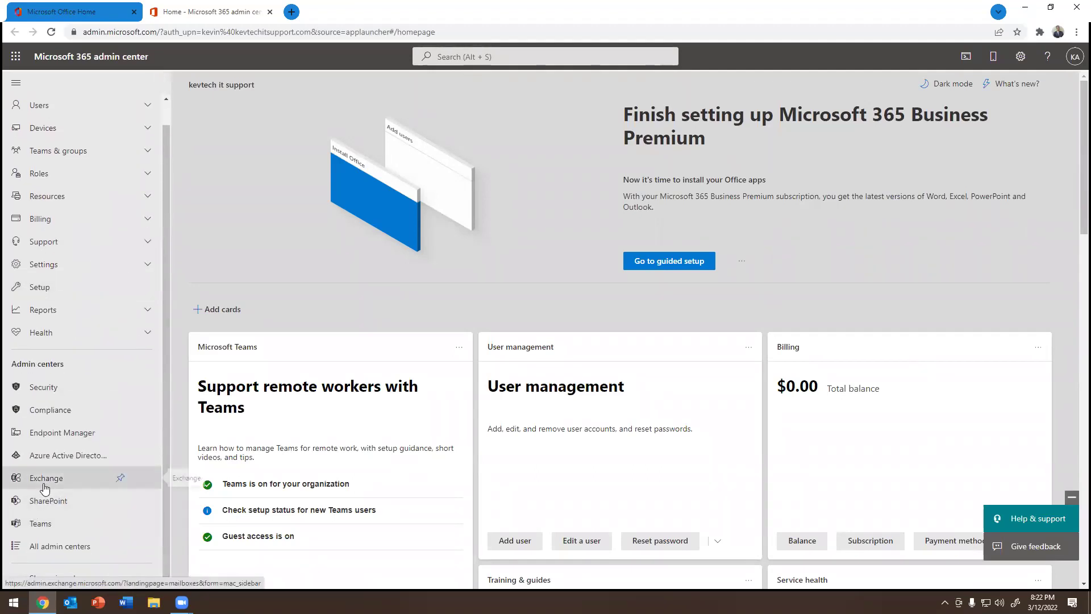
click(61, 111)
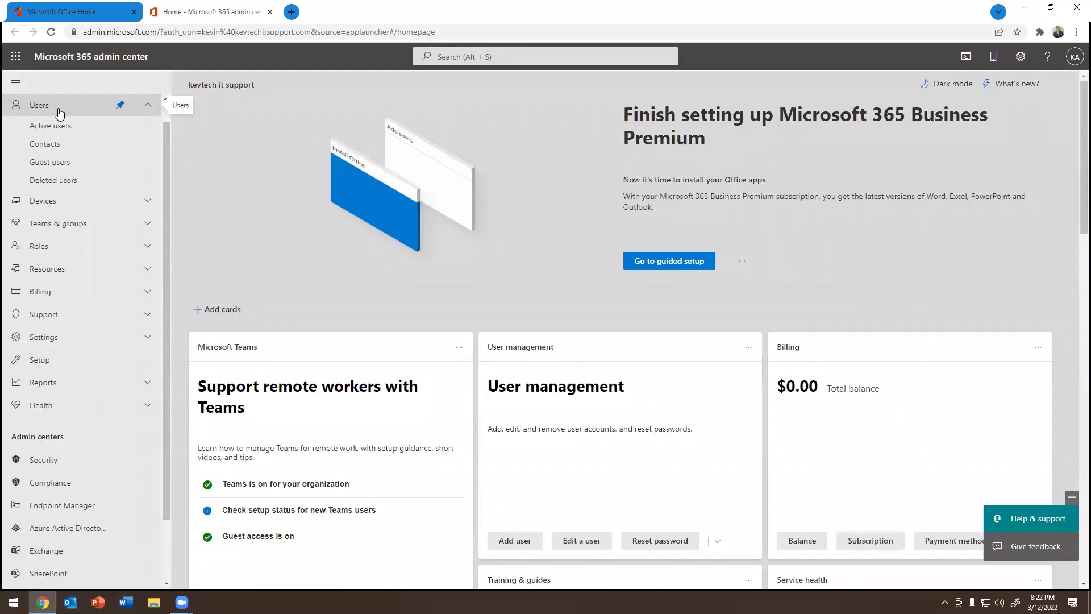
Open Active users and scroll the list of usernames and license statuses
click(55, 127)
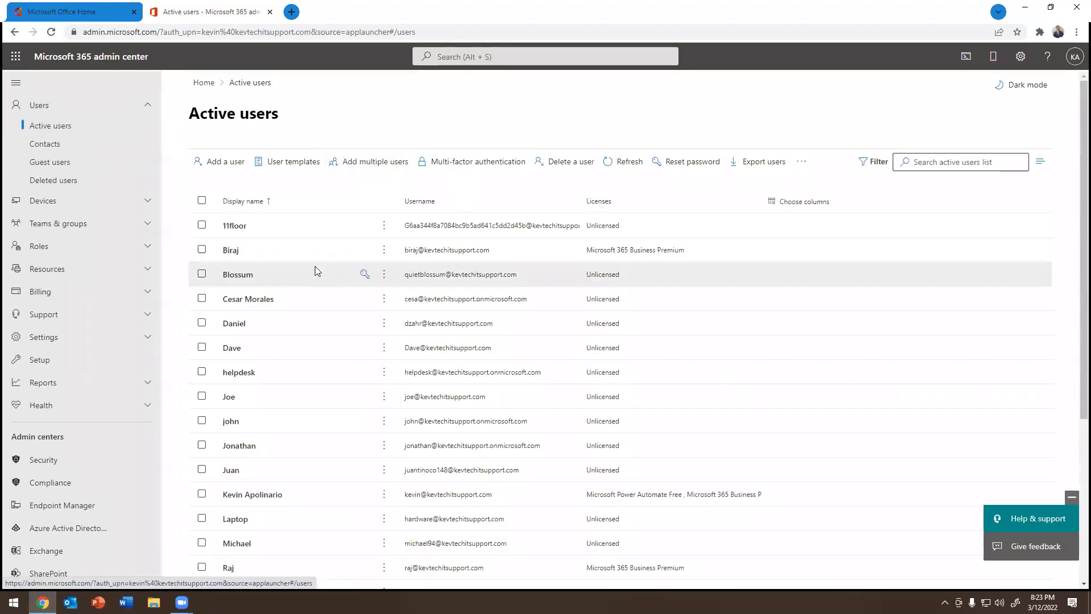
scroll(287, 305, down, 3)
scroll(301, 261, up, 3)
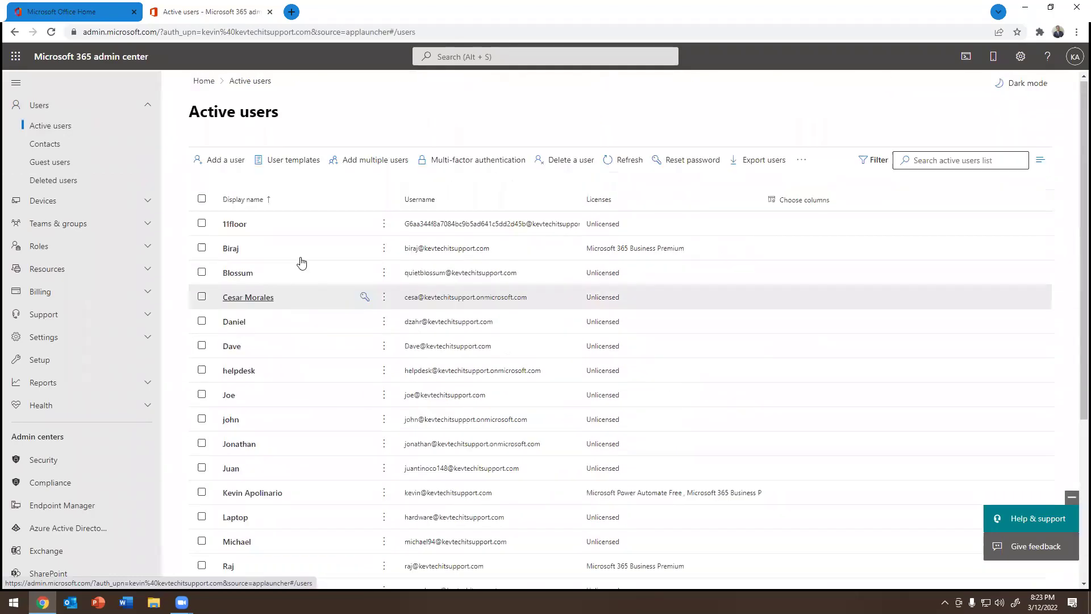
scroll(299, 370, down, 3)
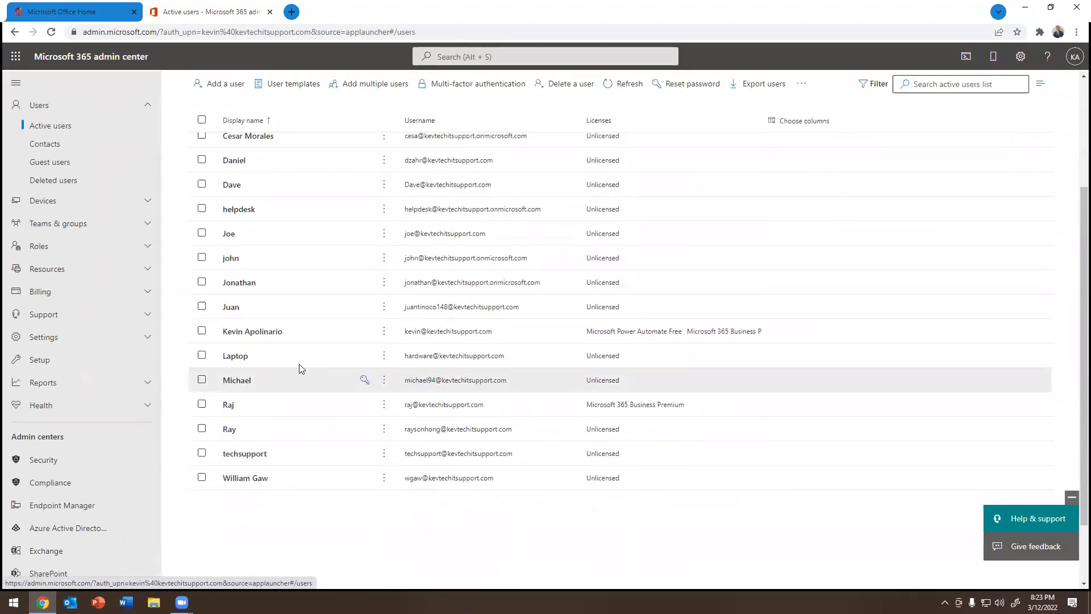
scroll(301, 368, up, 3)
scroll(288, 307, down, 3)
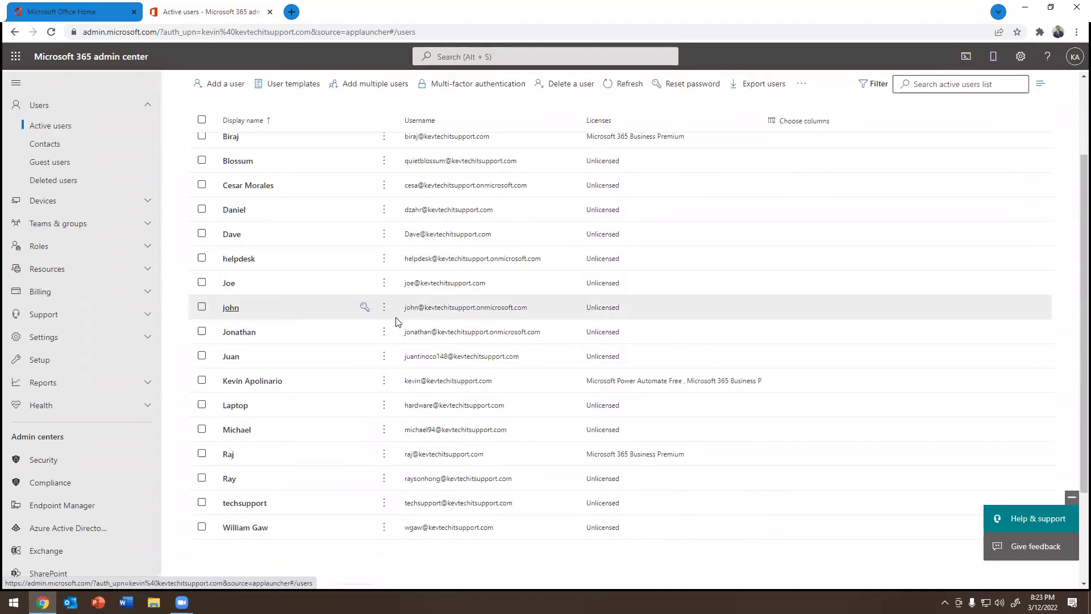
scroll(458, 327, up, 3)
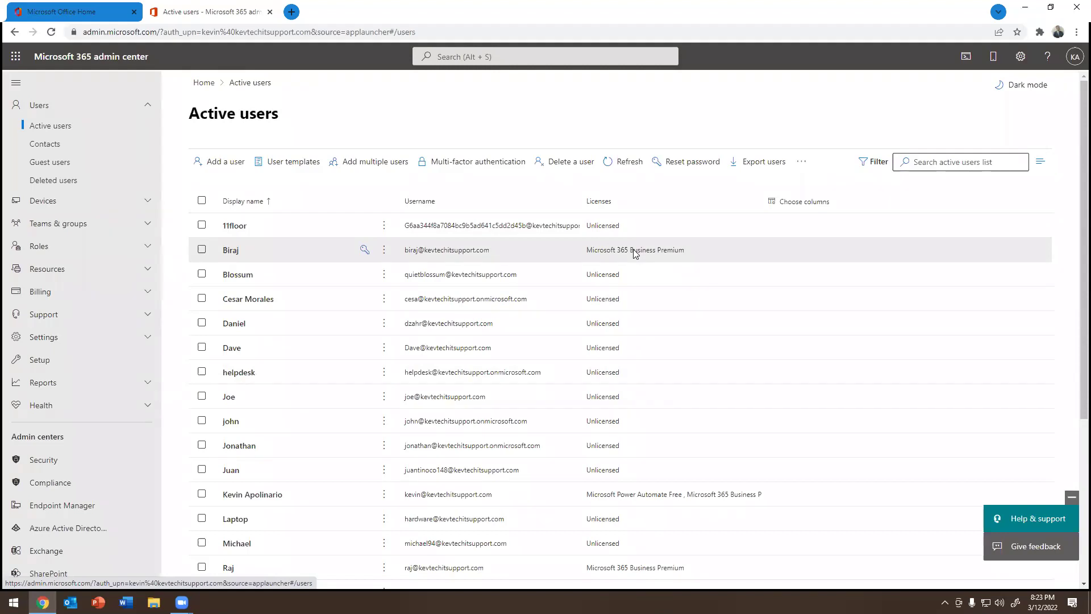
Open the second user's account details pane and minimise the help pop-up
click(203, 251)
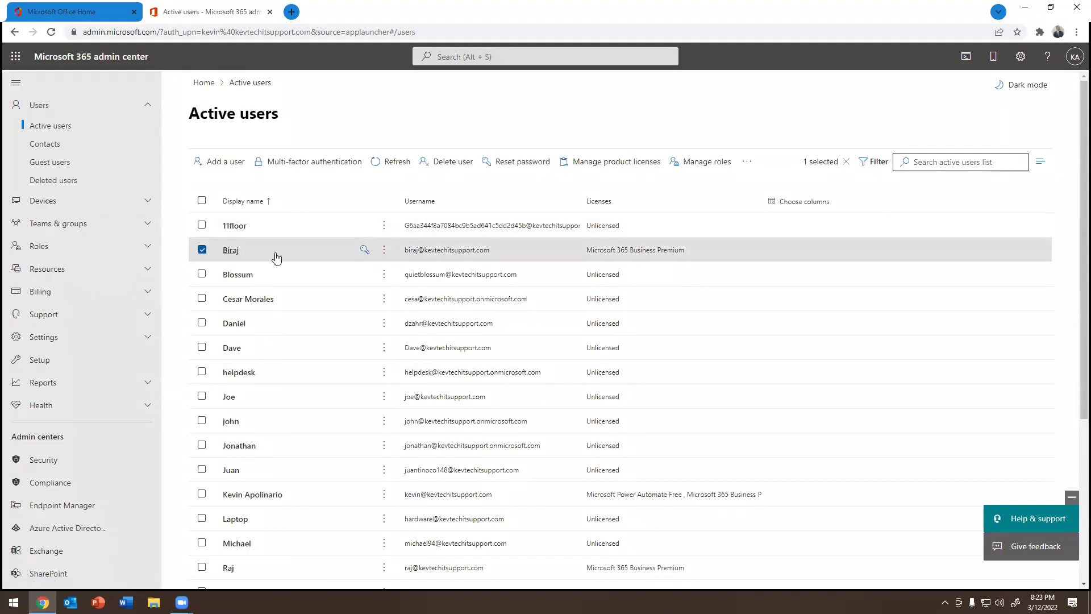
click(305, 257)
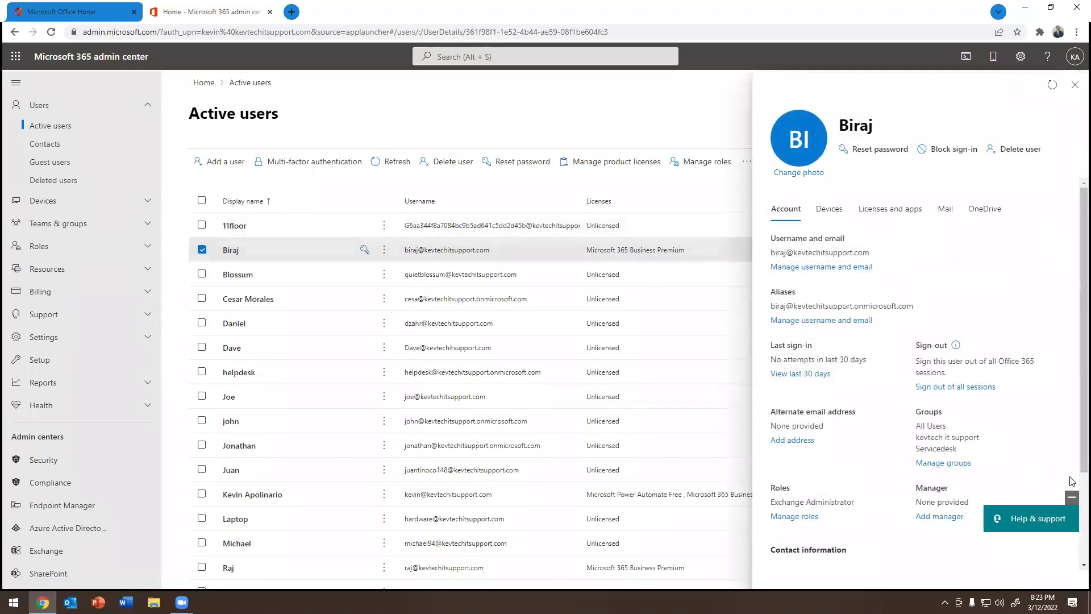
click(1072, 497)
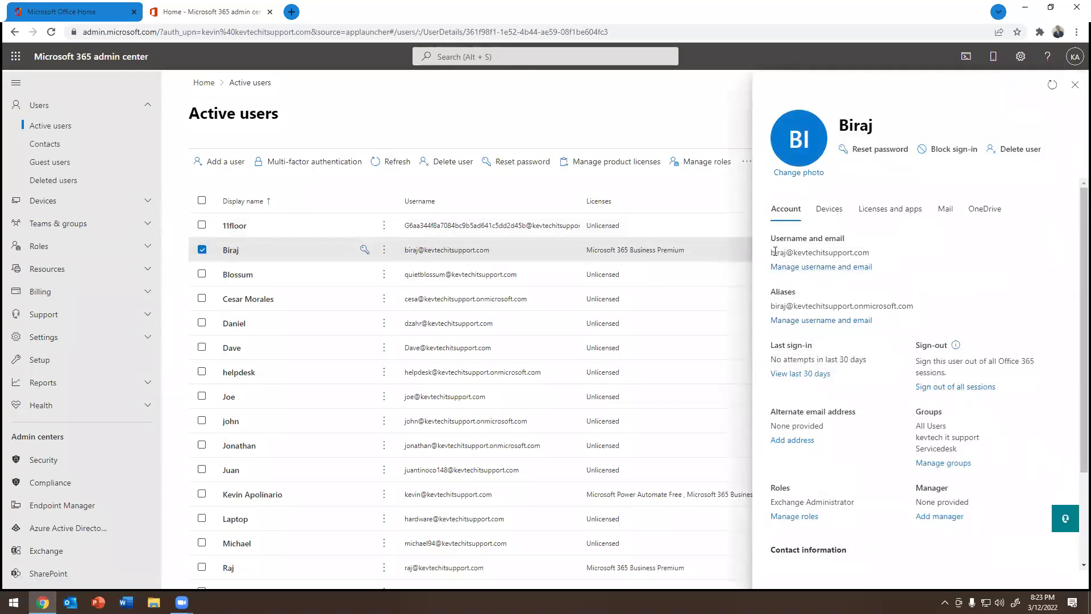
Highlight the user's username, alias domain, last sign-in and alternate email
drag(775, 252, 938, 259)
click(956, 297)
drag(912, 306, 795, 306)
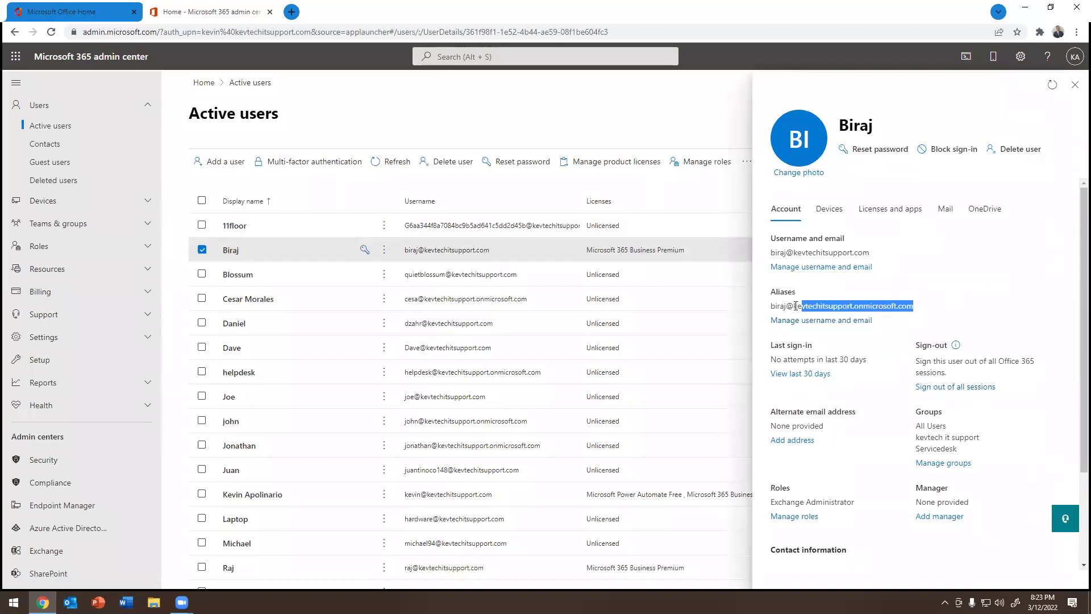
click(966, 267)
scroll(967, 267, down, 2)
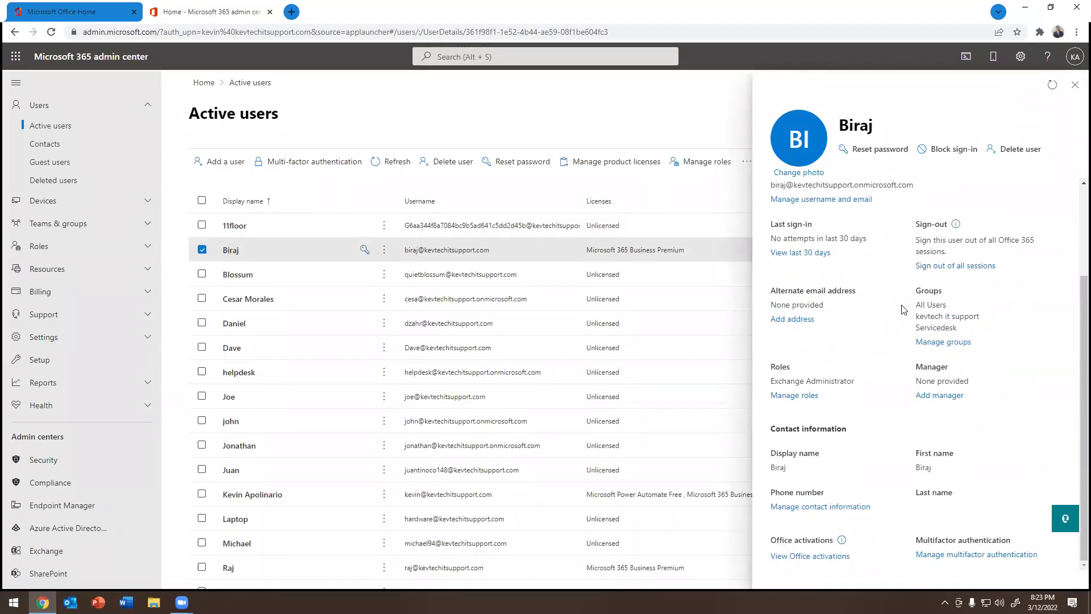
drag(771, 223, 867, 236)
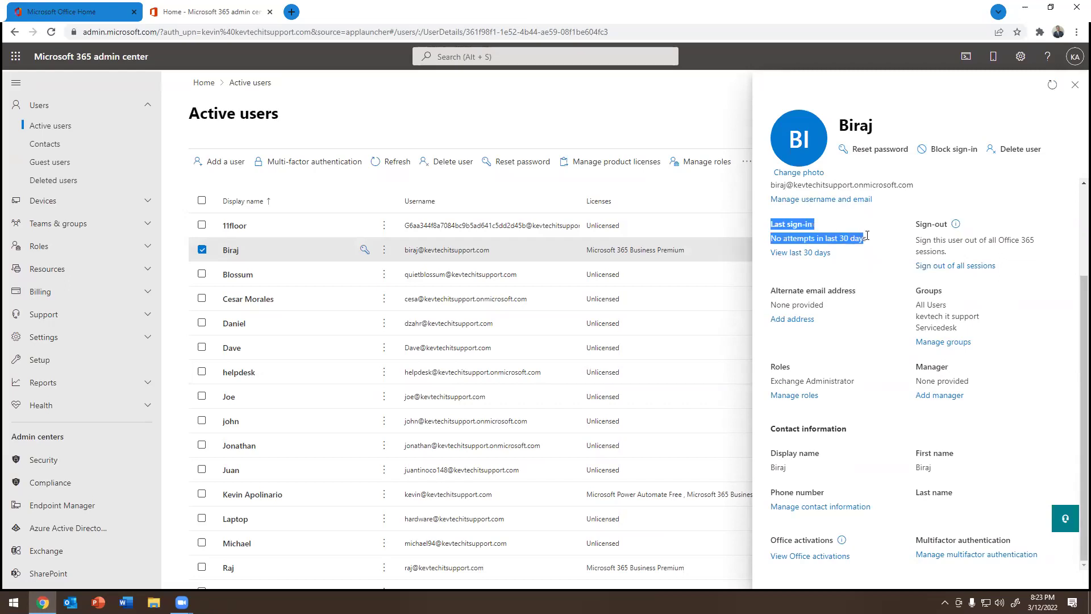
click(864, 239)
mouse_move(772, 291)
mouse_down()
mouse_move(855, 290)
mouse_move(777, 291)
mouse_up()
click(842, 306)
click(896, 311)
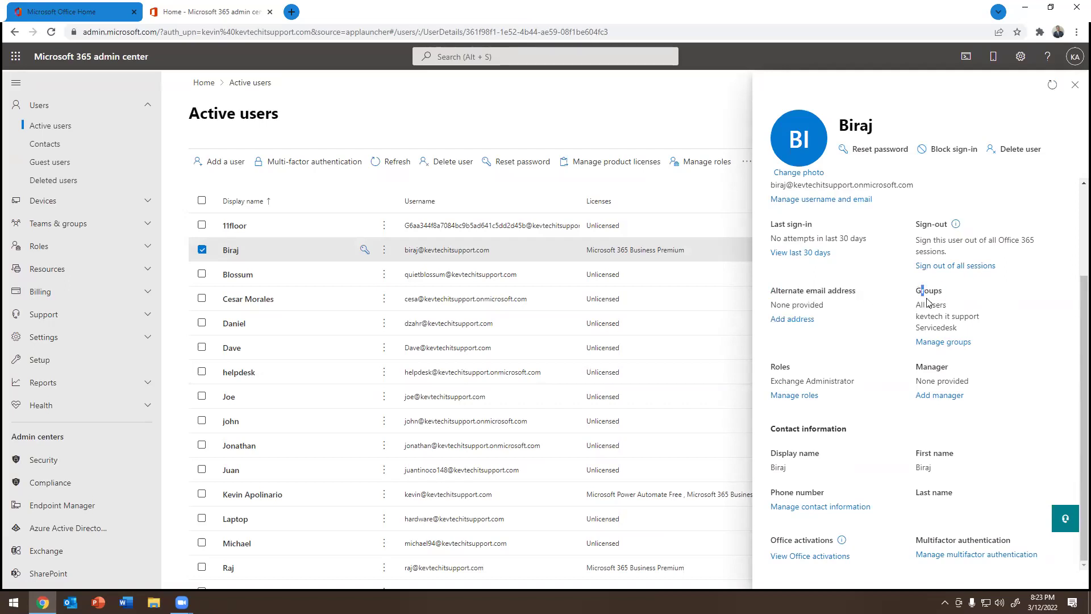
Highlight the groups and Exchange Administrator role, then open Manage roles
drag(928, 301, 958, 329)
click(823, 374)
drag(775, 367, 861, 382)
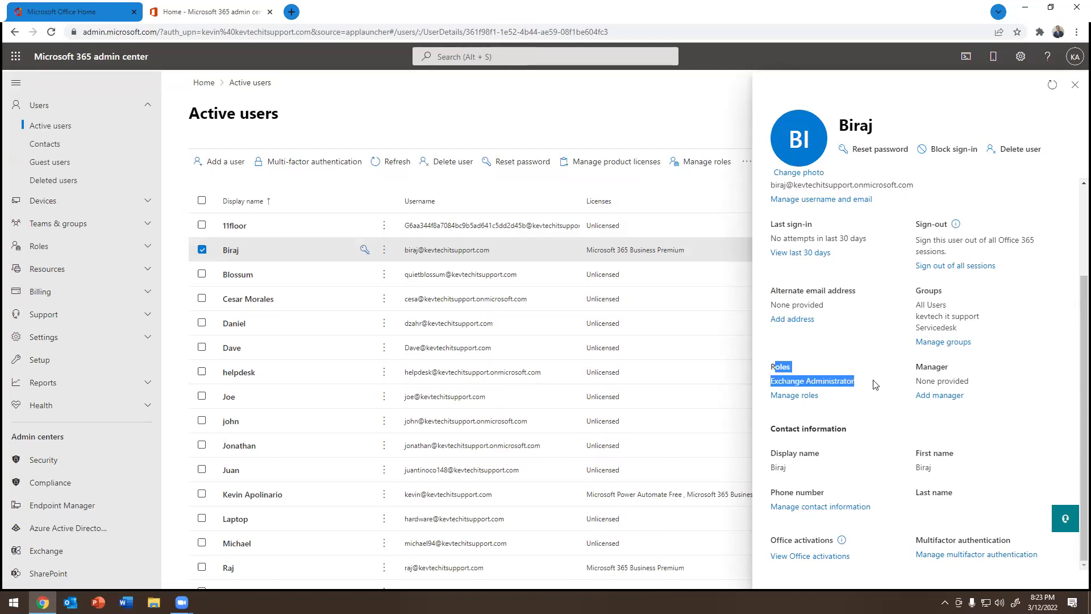
click(809, 380)
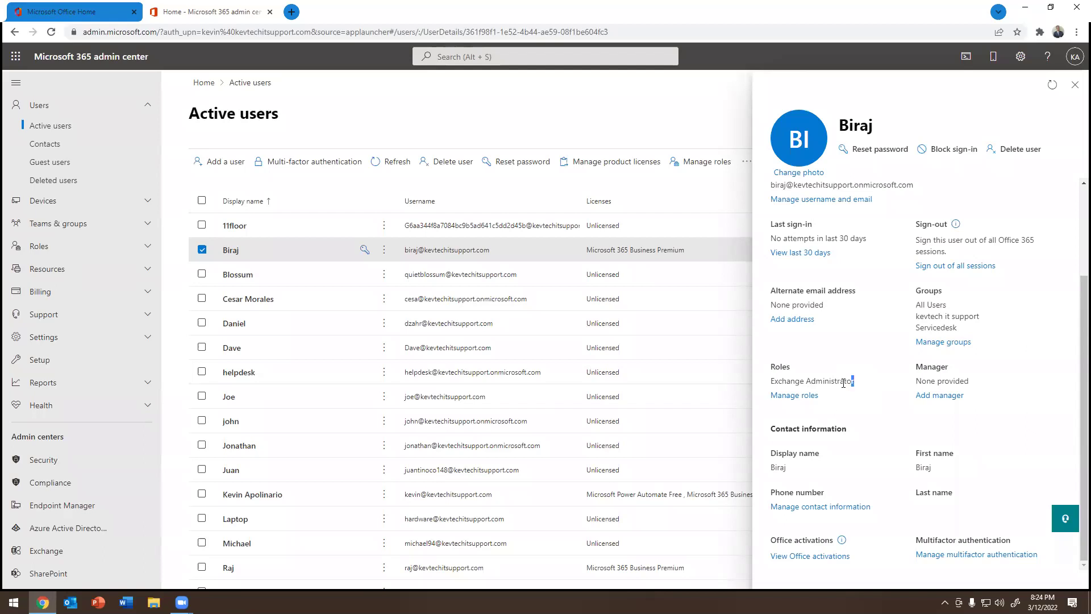
drag(844, 383, 766, 363)
click(826, 367)
drag(856, 382, 766, 370)
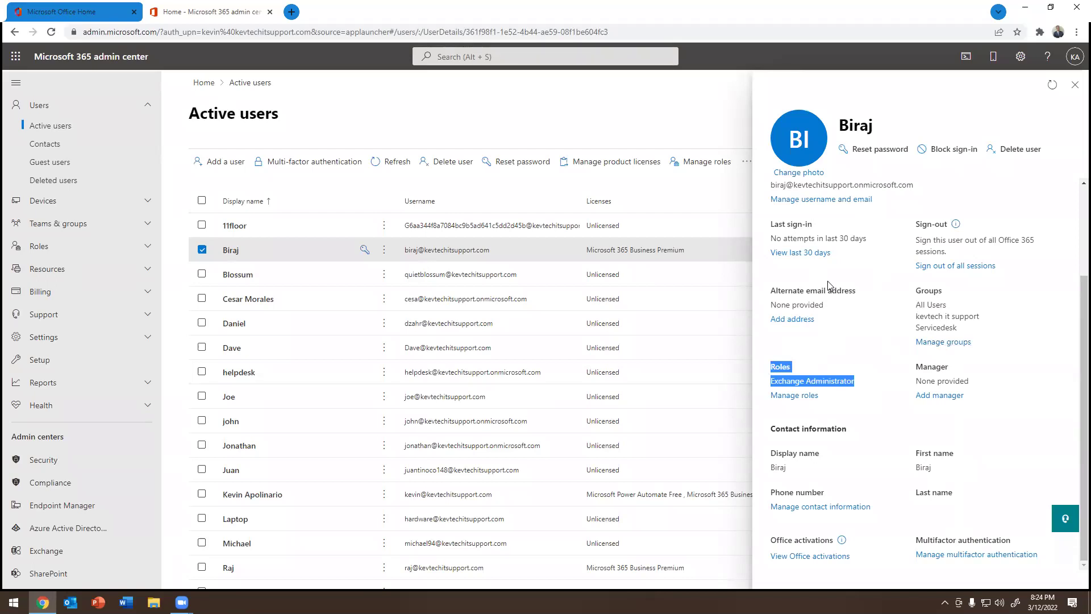
click(790, 383)
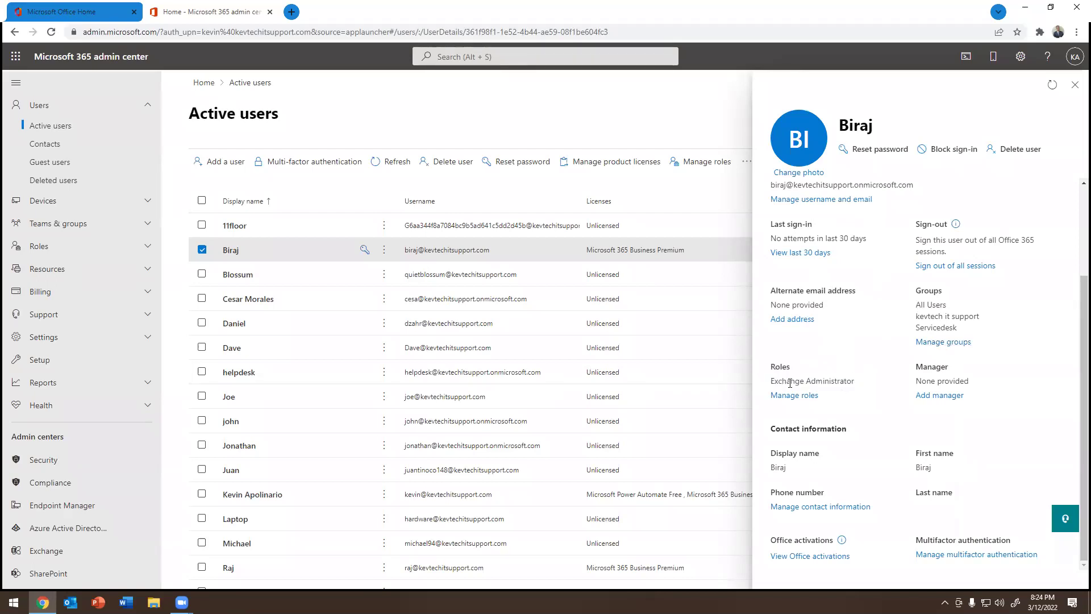
mouse_move(771, 381)
mouse_down()
mouse_move(854, 382)
mouse_move(776, 380)
mouse_up()
click(830, 381)
click(811, 381)
click(784, 397)
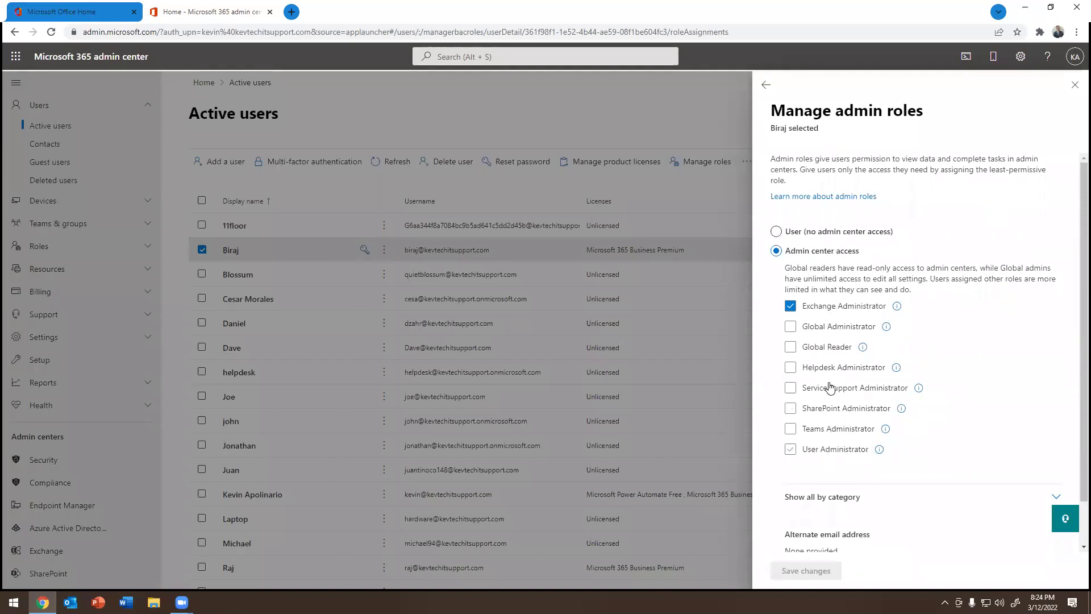
Select Admin center access and read each of the eight roles' descriptions
click(777, 233)
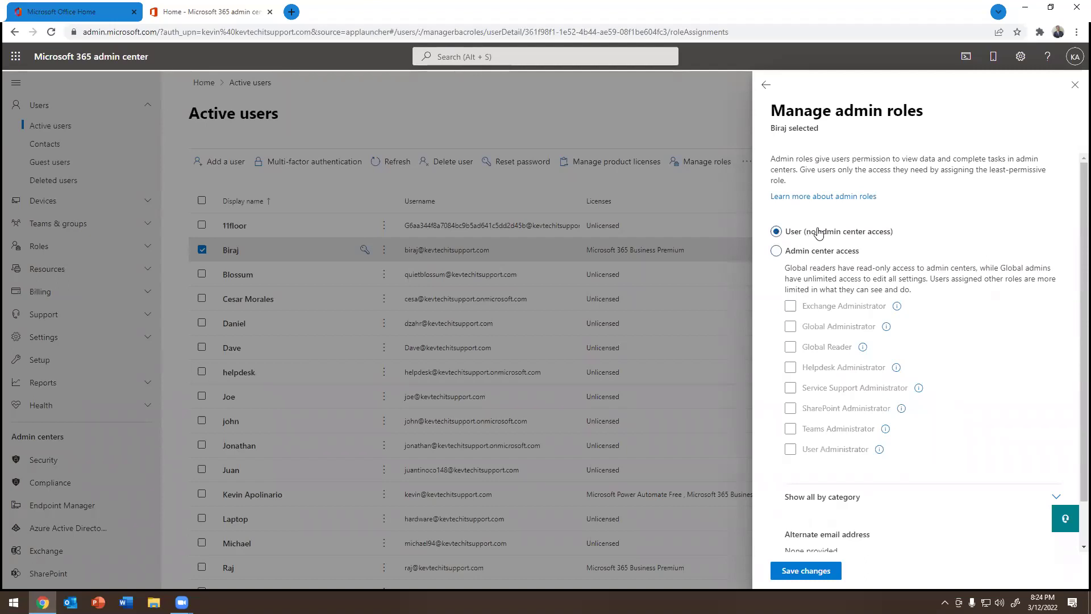
click(777, 251)
mouse_move(898, 308)
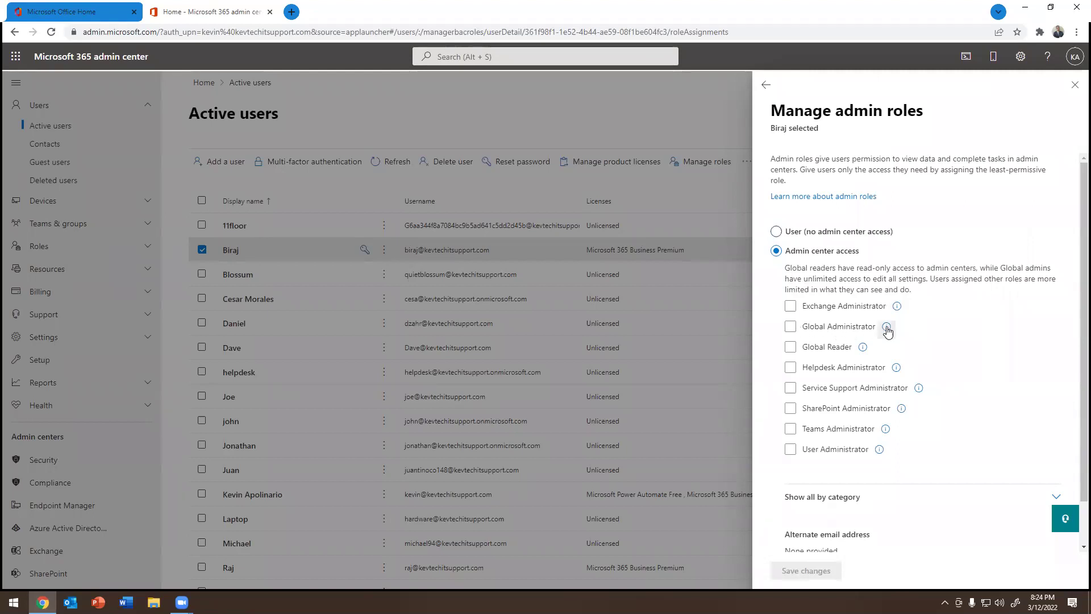
mouse_move(888, 331)
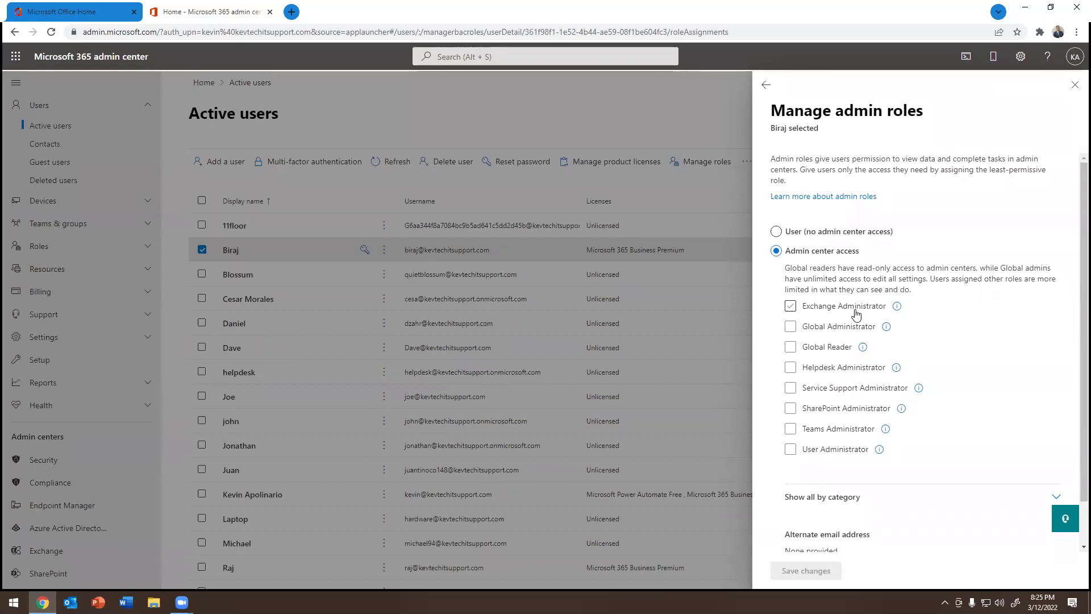
mouse_move(862, 348)
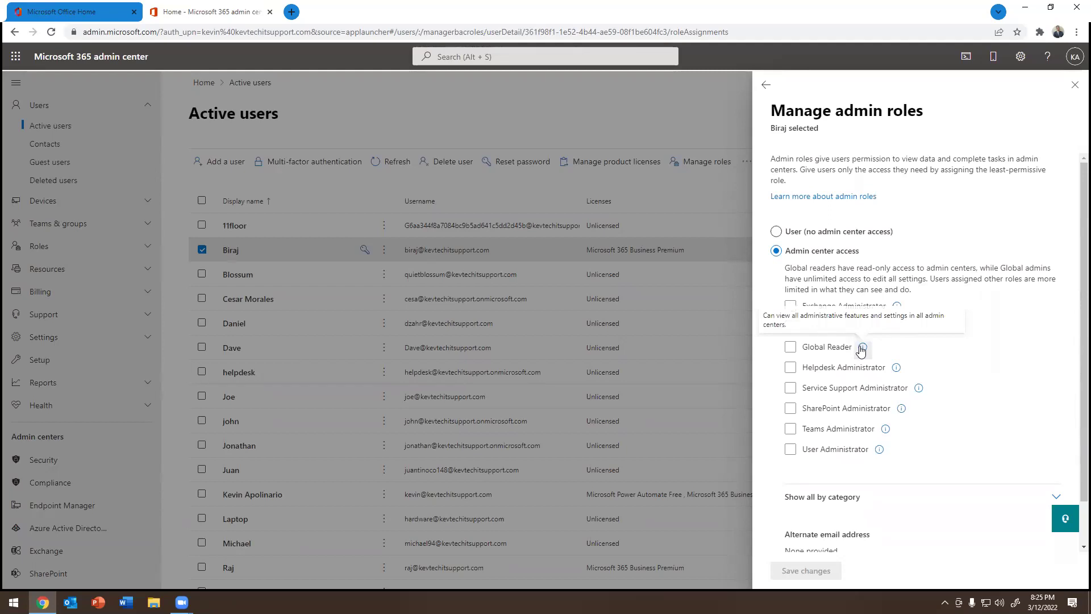
mouse_move(896, 370)
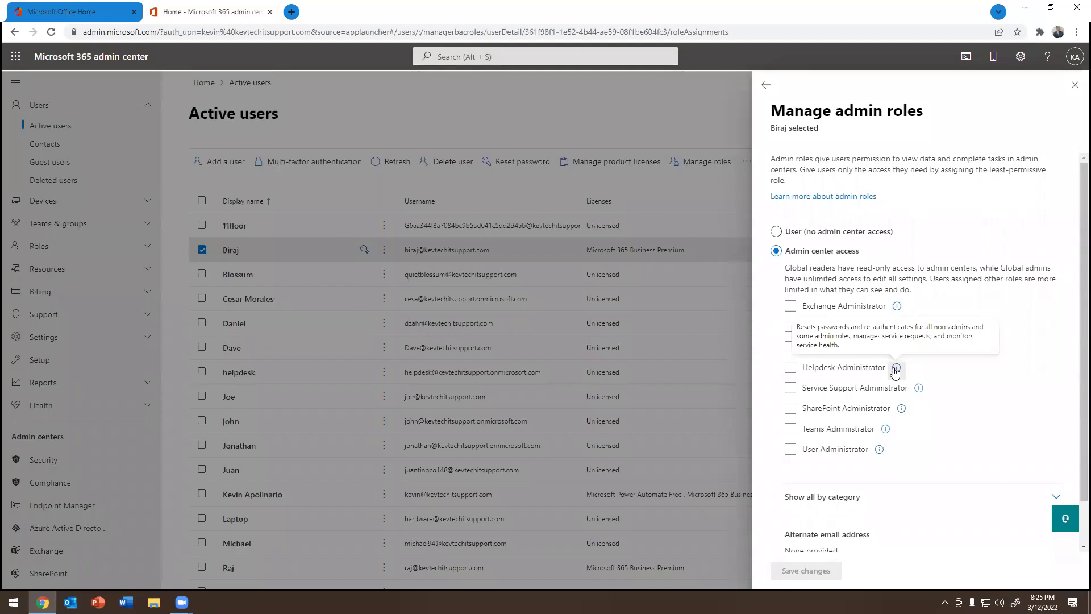
mouse_move(918, 389)
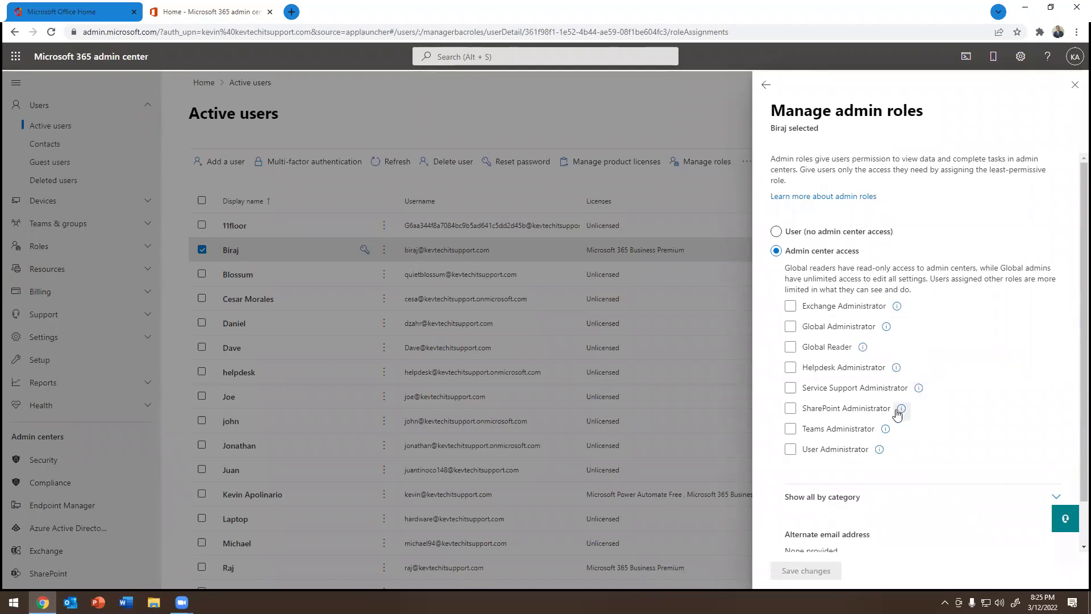
mouse_move(897, 416)
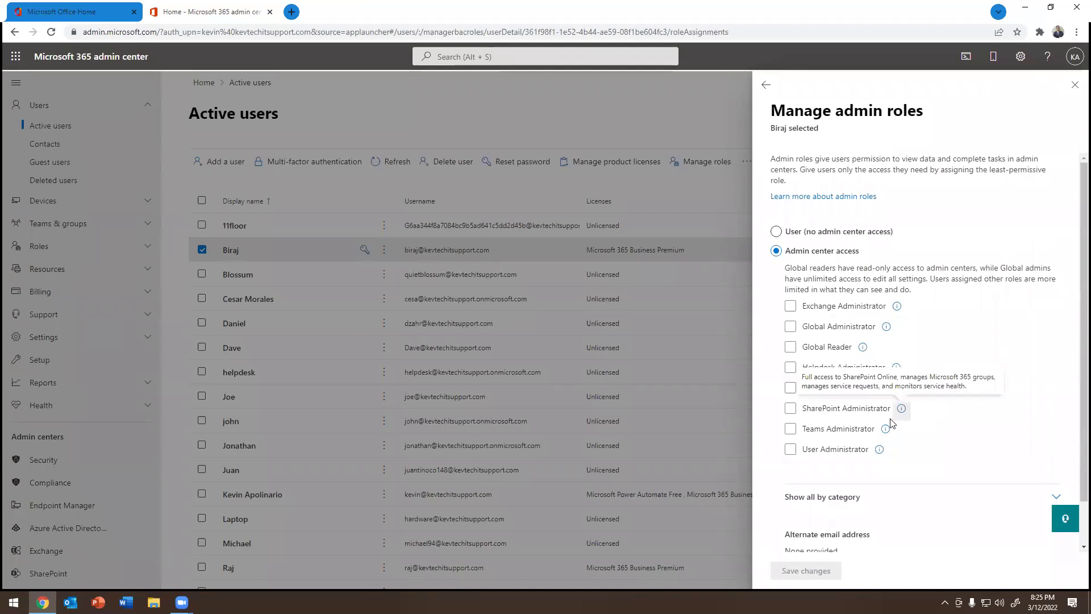
mouse_move(890, 434)
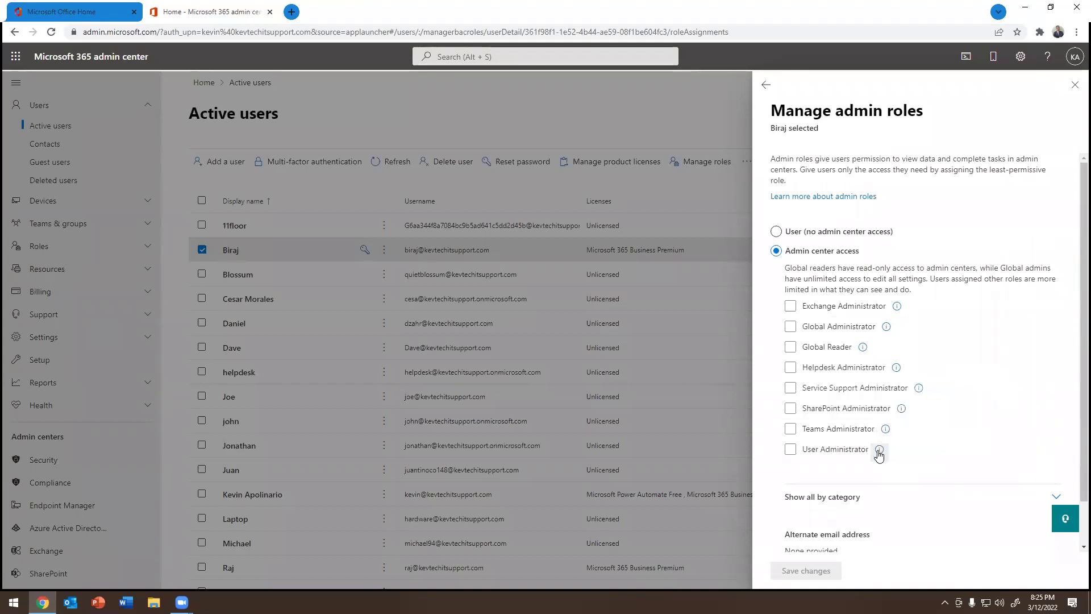
mouse_move(880, 454)
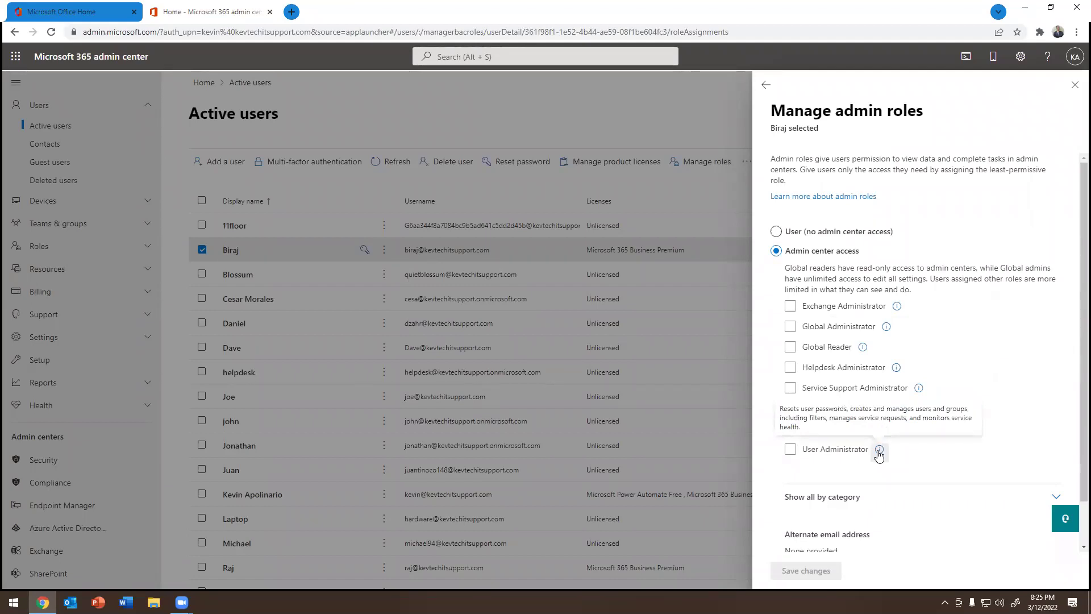
Expand the full list of admin roles grouped by category
scroll(858, 361, down, 1)
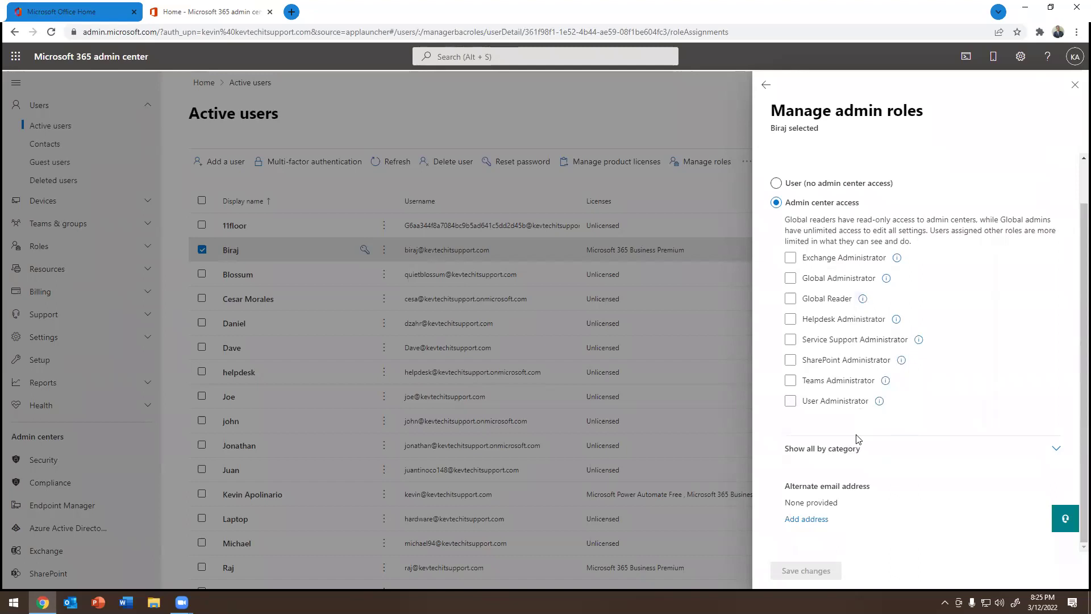
click(848, 453)
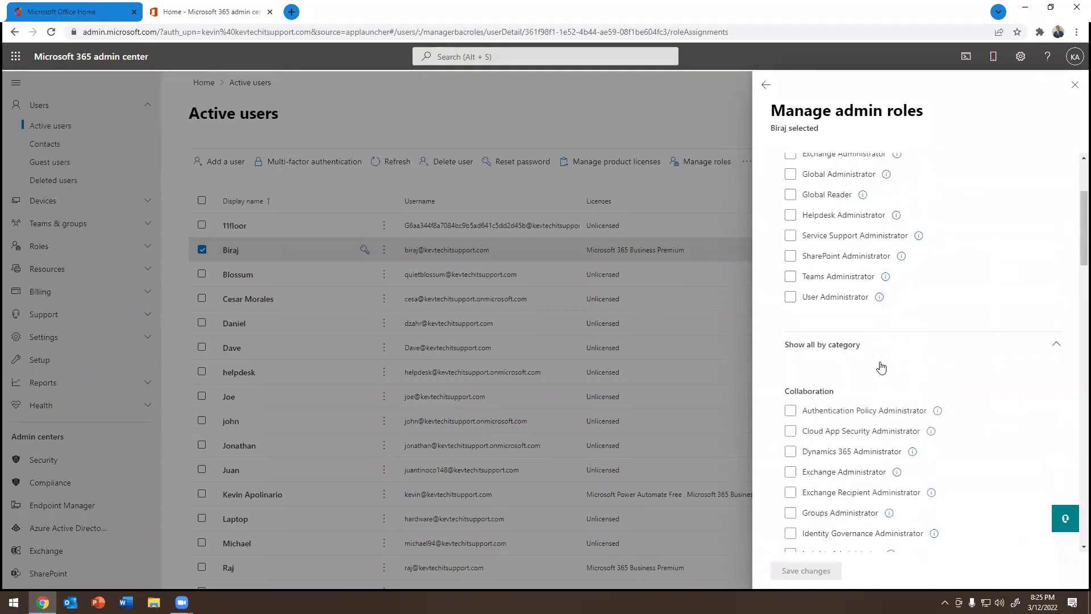
mouse_move(941, 405)
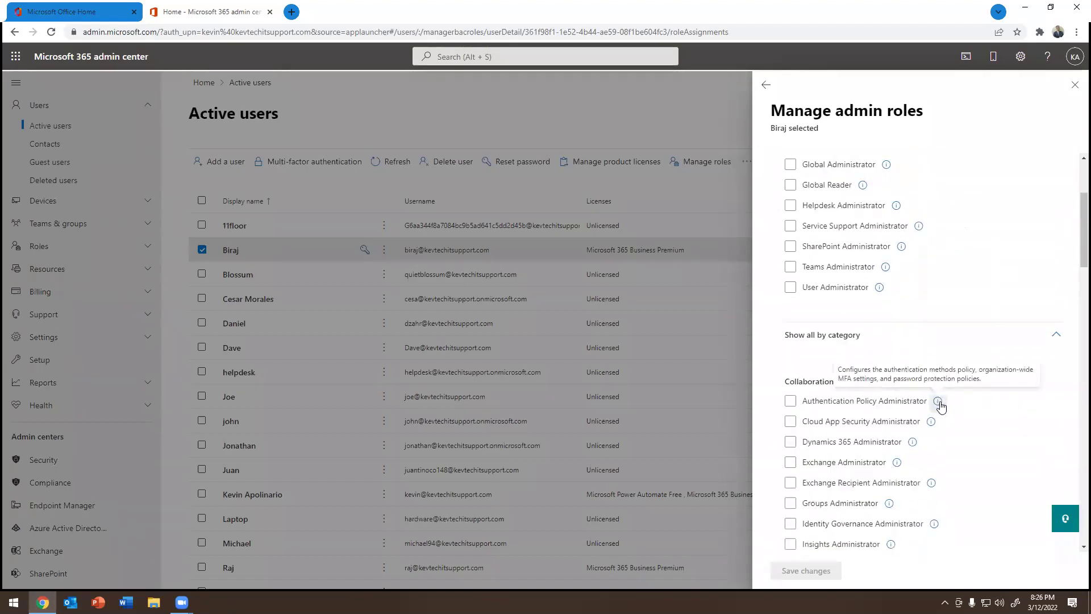
mouse_move(894, 465)
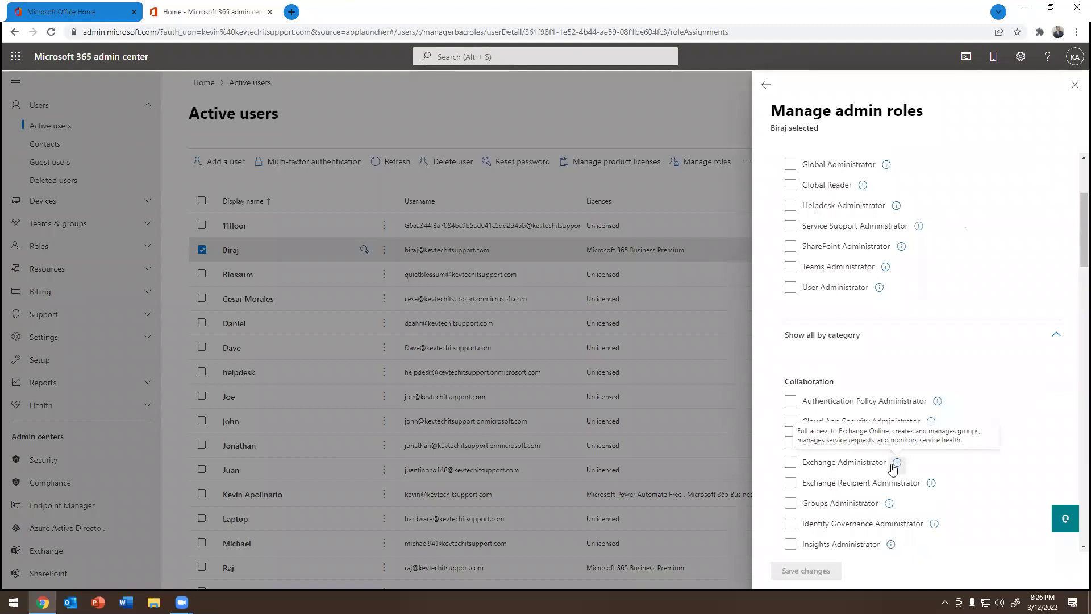
scroll(818, 376, down, 2)
click(817, 370)
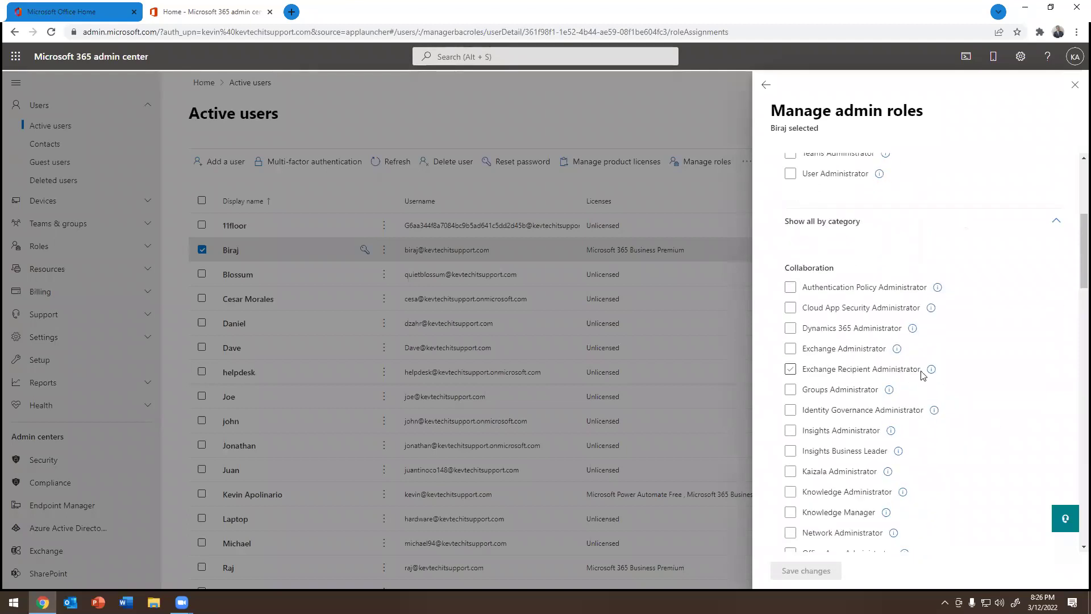
Scroll through the Collaboration, Identity and Security & Compliance roles
scroll(891, 341, down, 1)
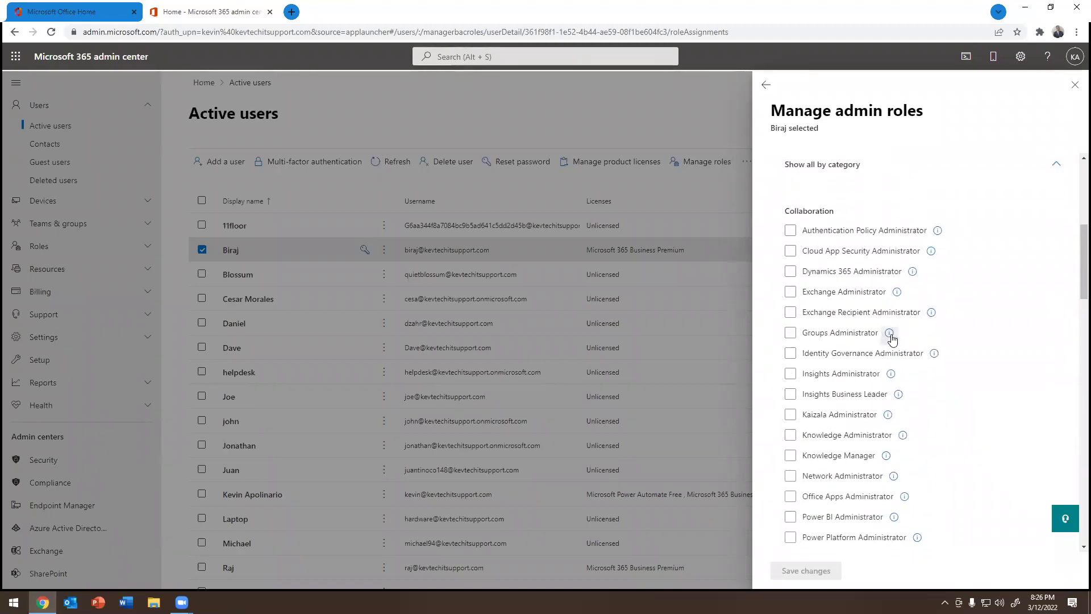
scroll(884, 363, down, 13)
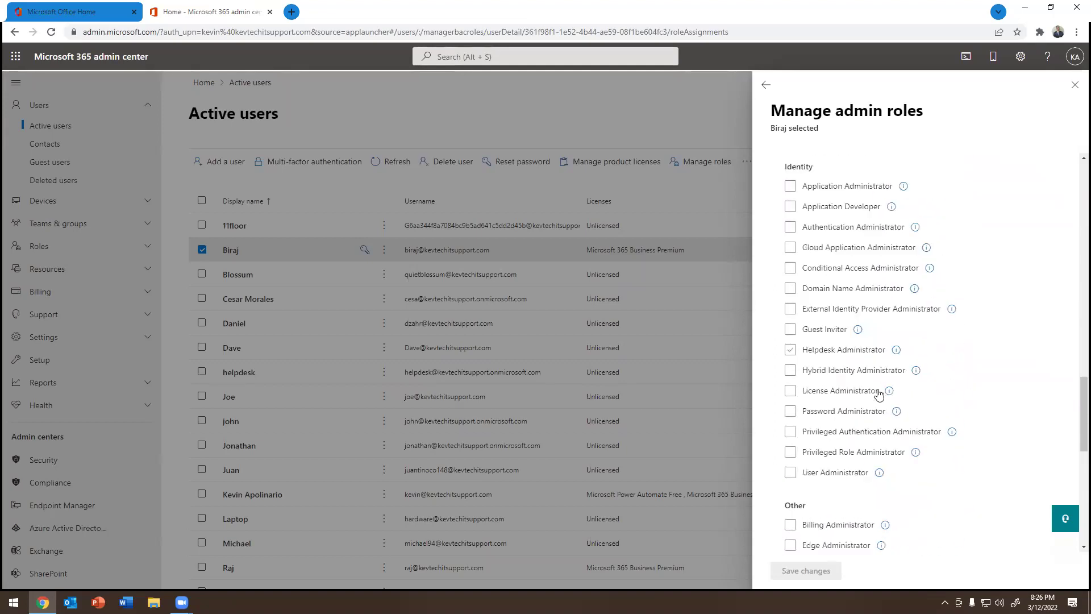
scroll(879, 392, down, 8)
scroll(869, 391, up, 3)
scroll(873, 396, down, 4)
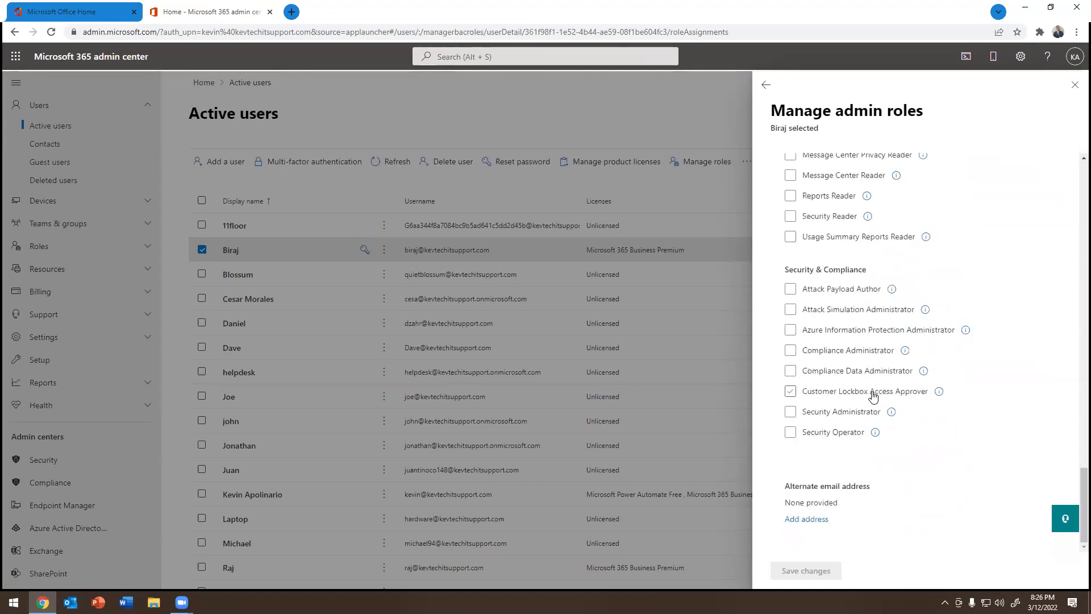
scroll(873, 398, up, 20)
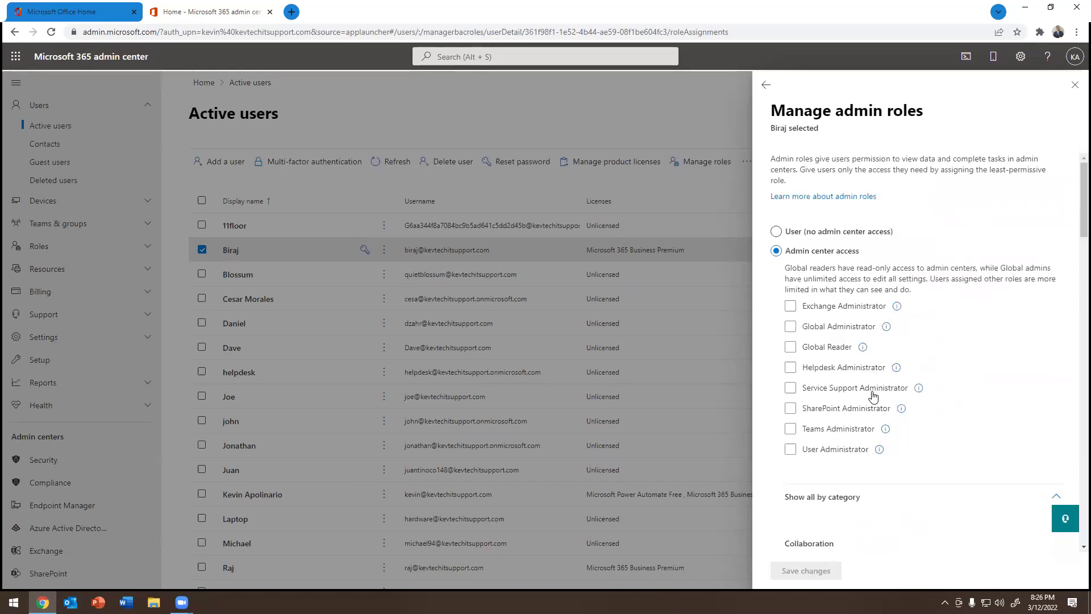
scroll(869, 398, down, 5)
scroll(870, 398, up, 5)
Leave the roles pane without saving and view the user's Devices tab
click(767, 86)
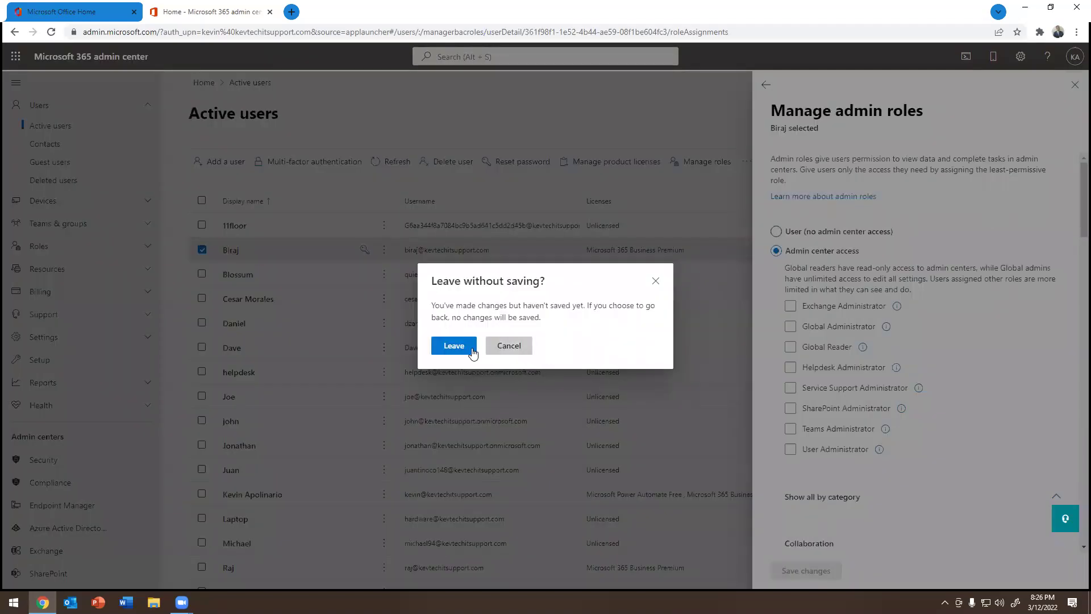
click(453, 345)
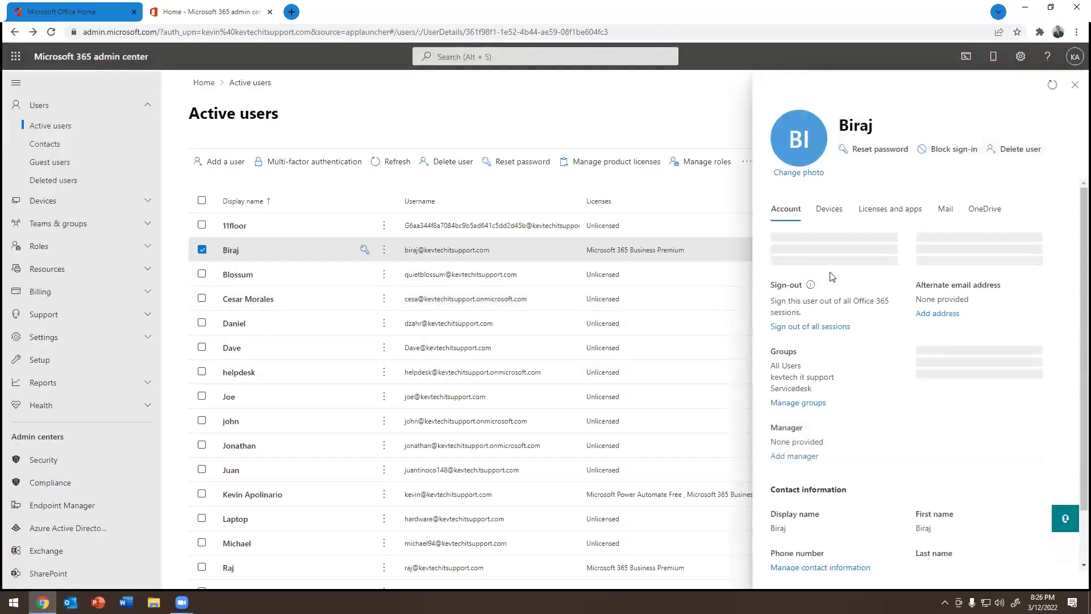
click(825, 215)
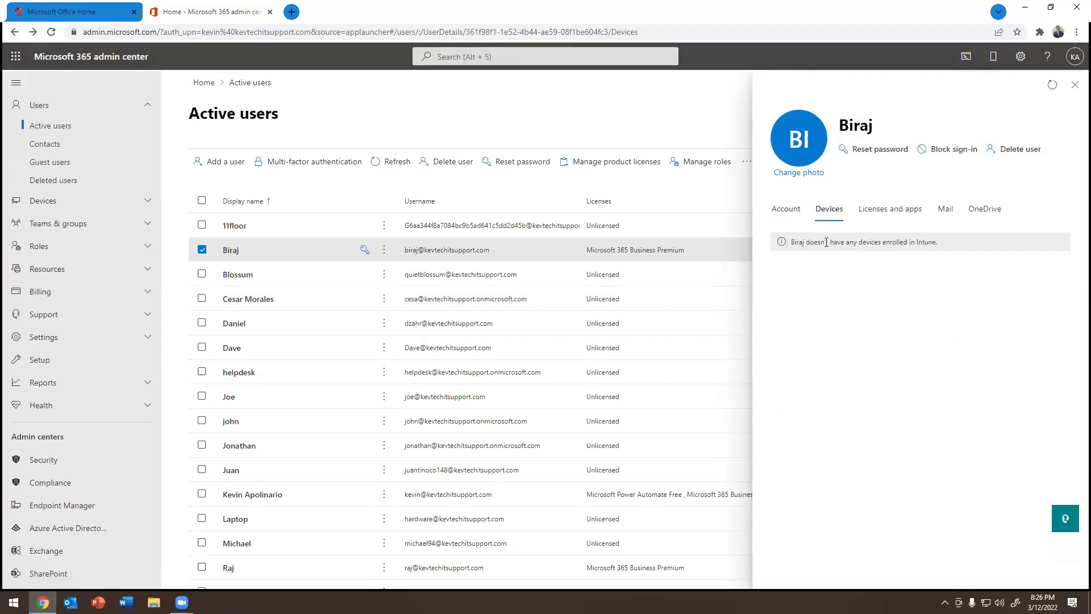
Open Licenses and apps, unassigning then reassigning Microsoft 365 Business Premium
click(904, 211)
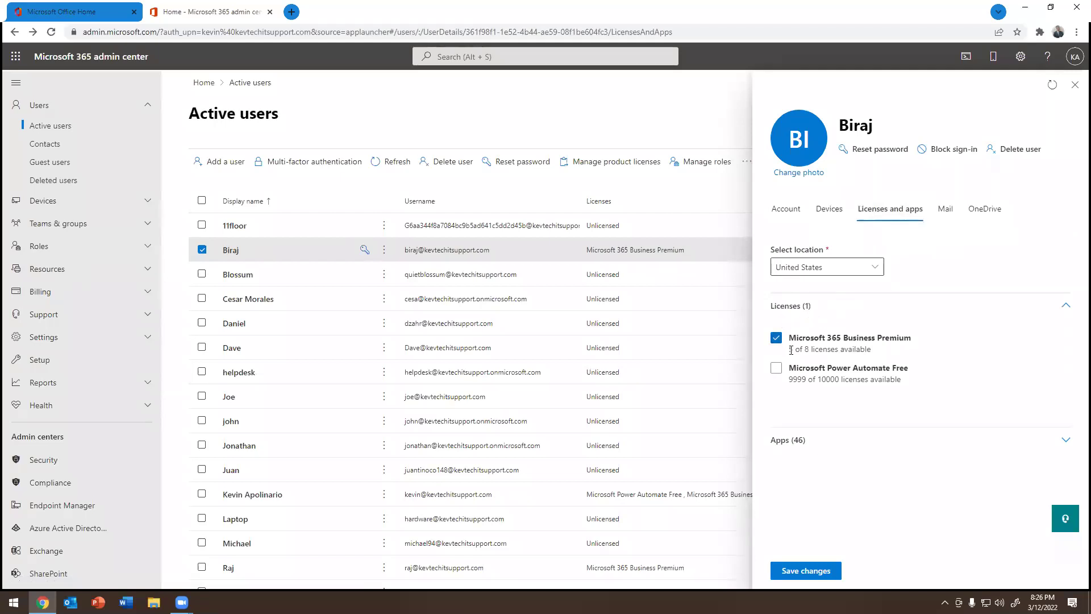
click(777, 340)
click(778, 341)
Expand Apps (46) and scroll through the included apps
click(831, 440)
scroll(811, 342, down, 4)
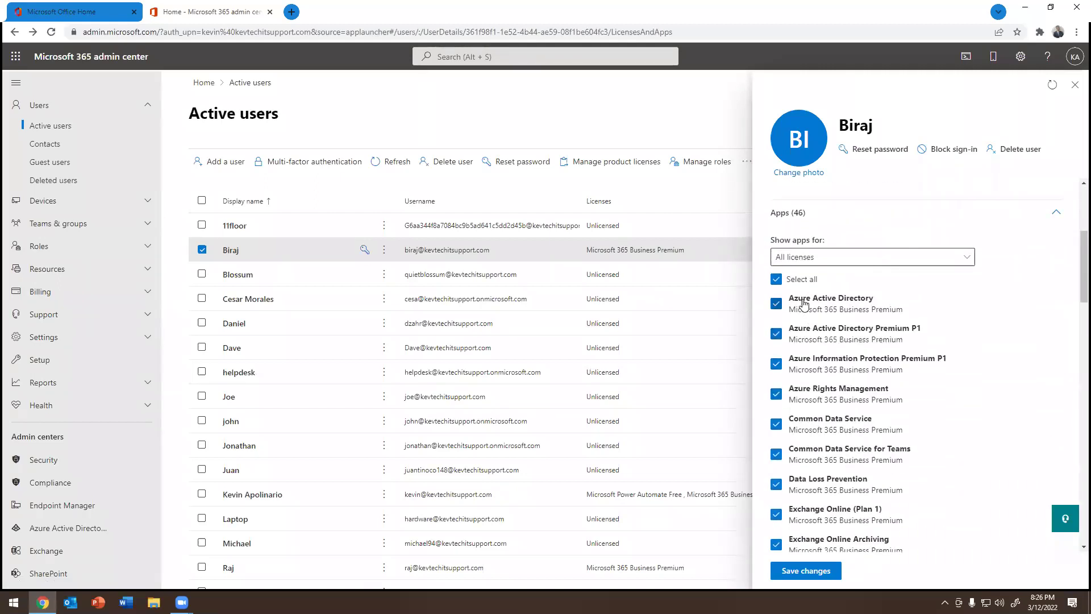
scroll(807, 364, down, 1)
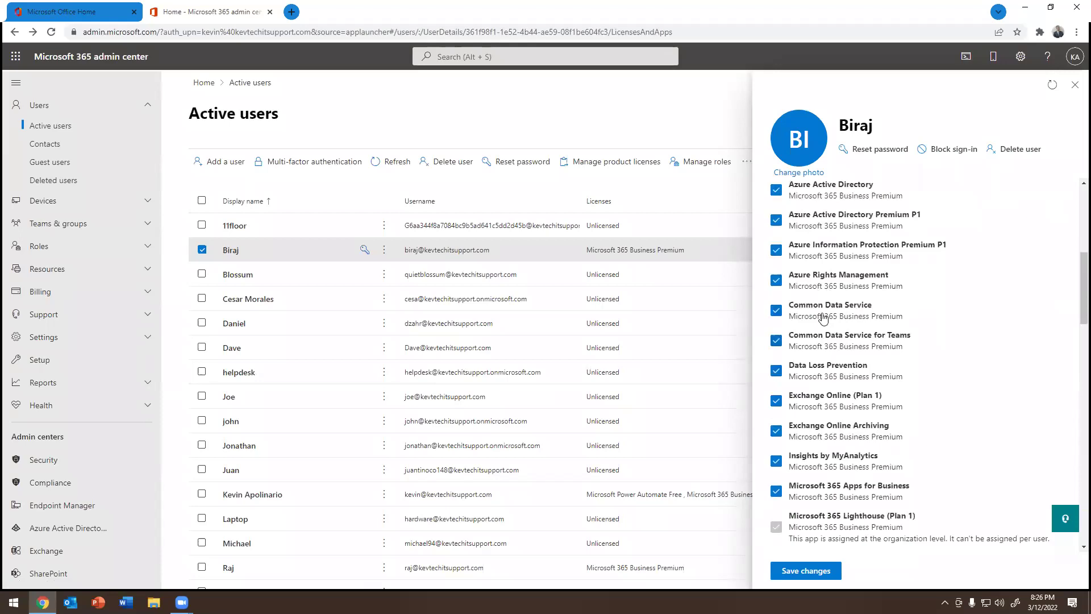
scroll(823, 318, down, 10)
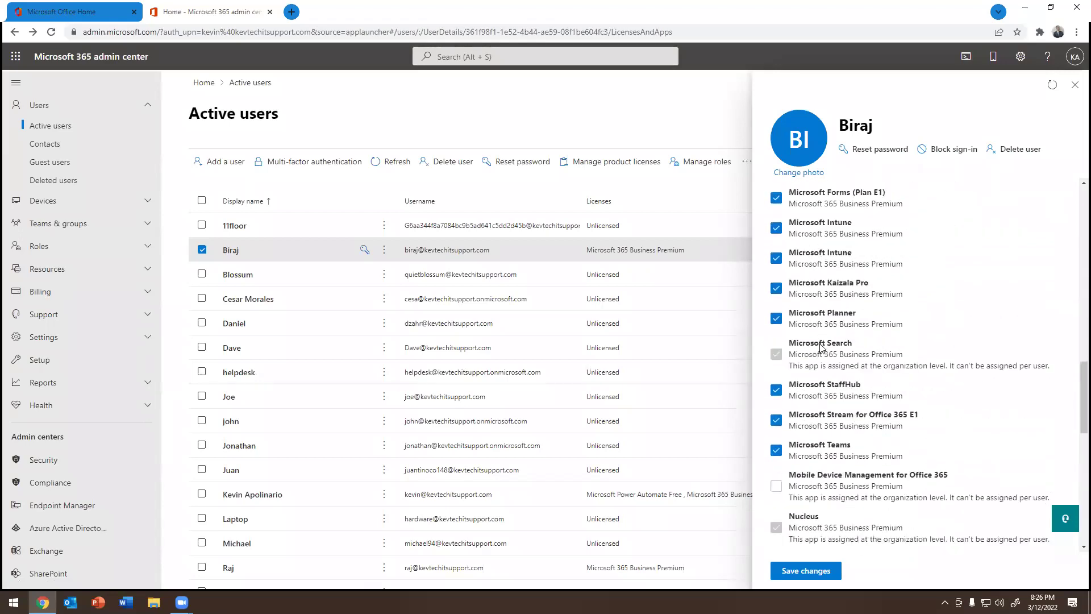
scroll(822, 346, down, 8)
scroll(848, 436, up, 10)
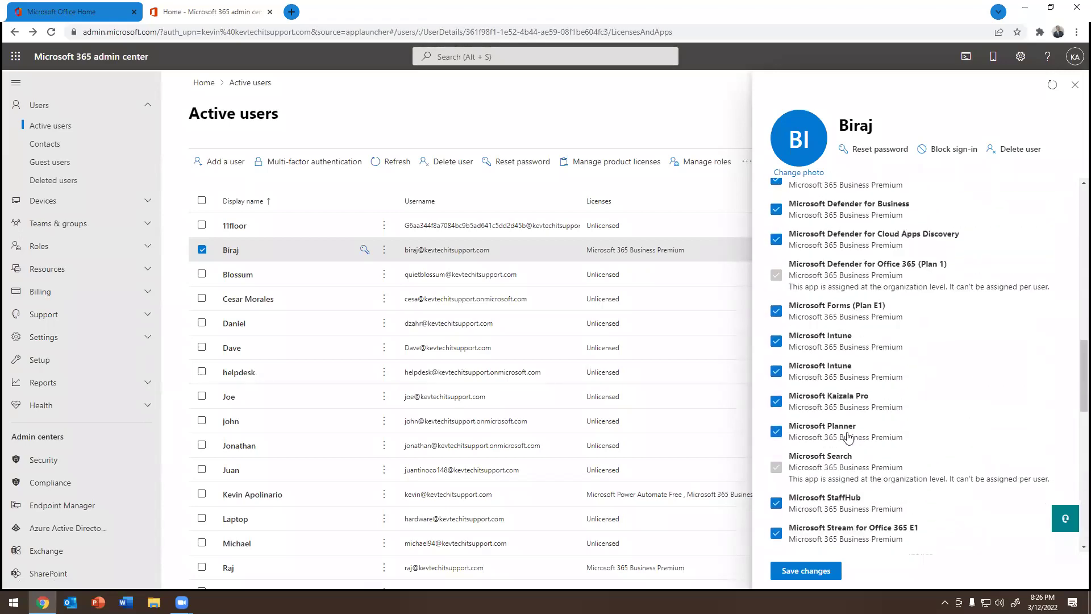
scroll(848, 437, up, 10)
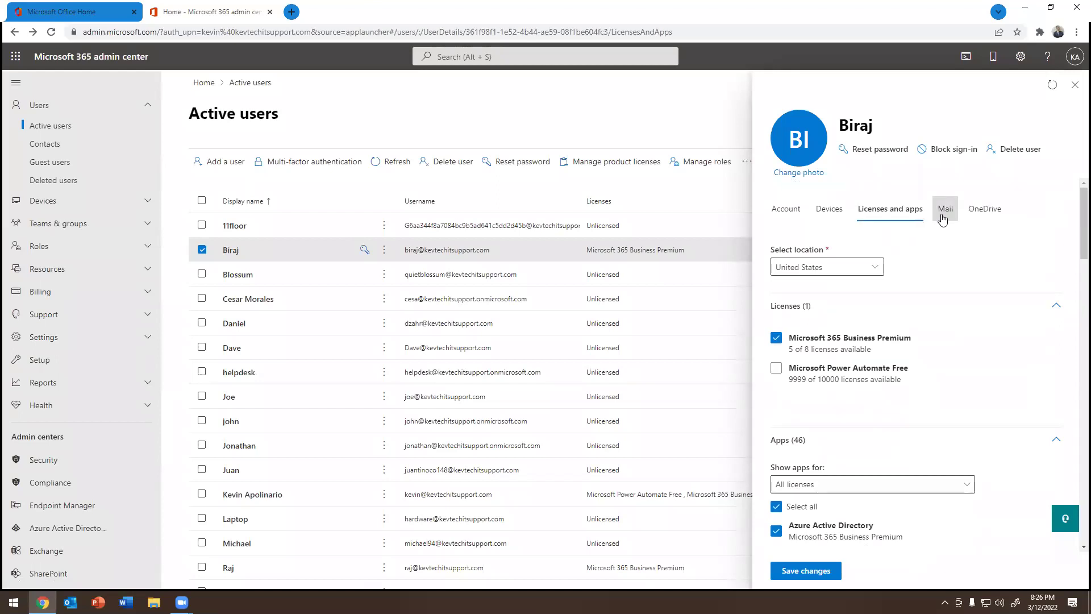
View the user's Mail settings, then the OneDrive tab
click(943, 220)
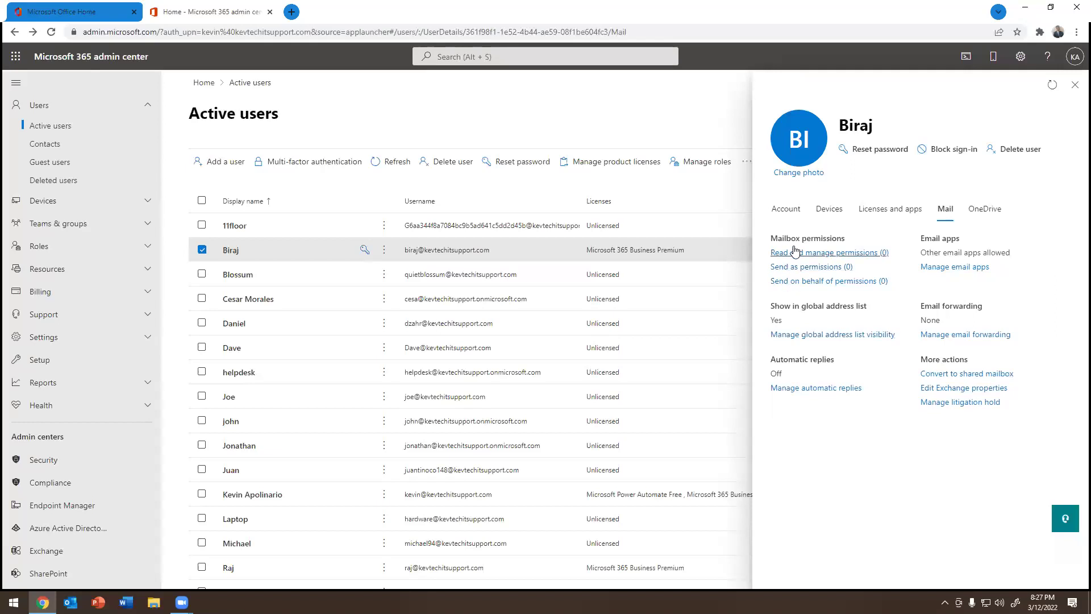
click(985, 210)
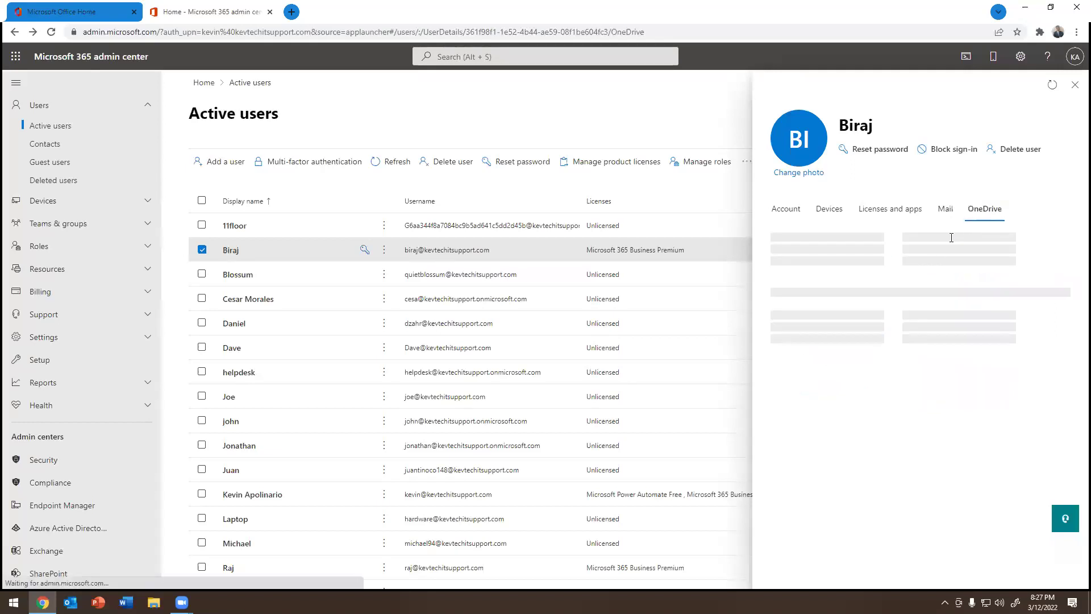